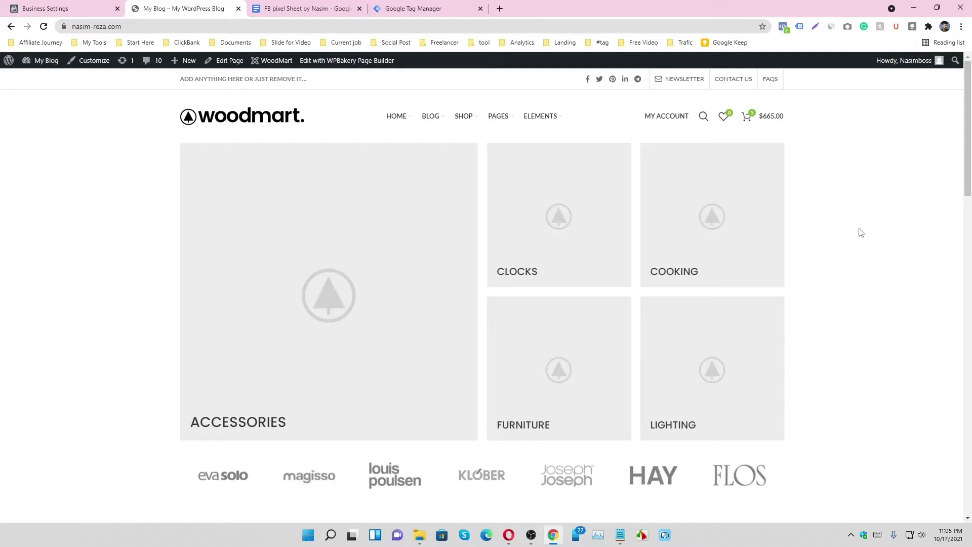
- Launch preview mode for the container from the Tag Manager workspace's Tags list
scroll(883, 195, "down", 5)
left_click(350, 8)
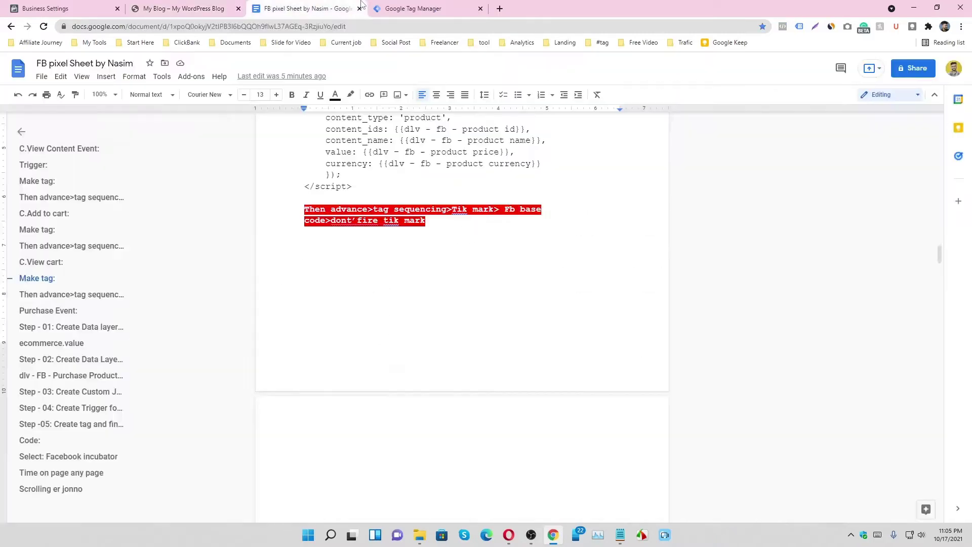
left_click(407, 6)
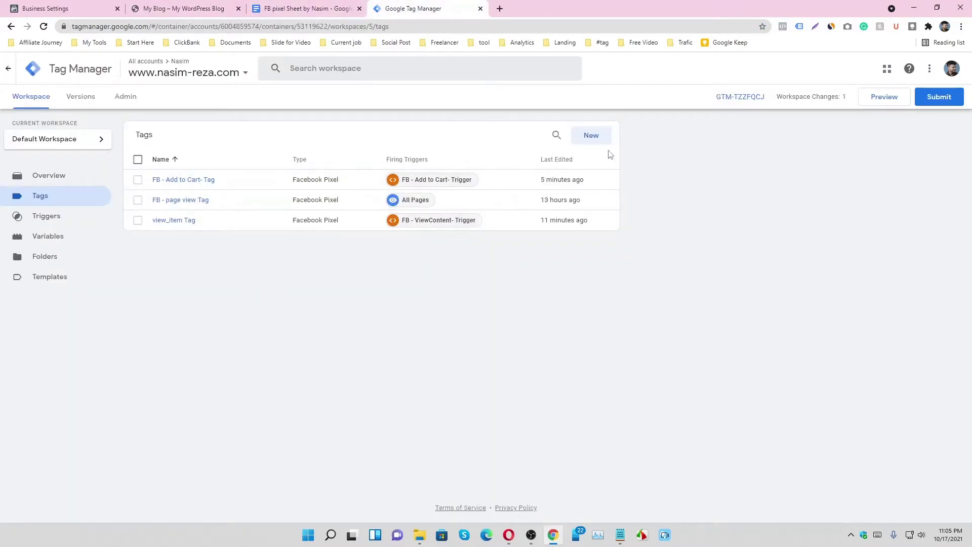
left_click(884, 98)
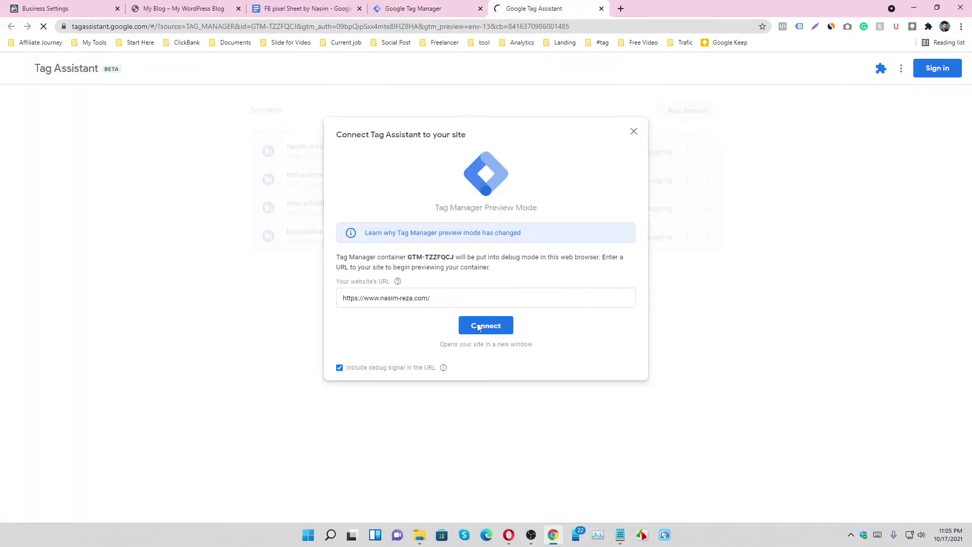
- Connect Tag Assistant to nasim-reza.com and switch to the site opened in debug mode
left_click(478, 327)
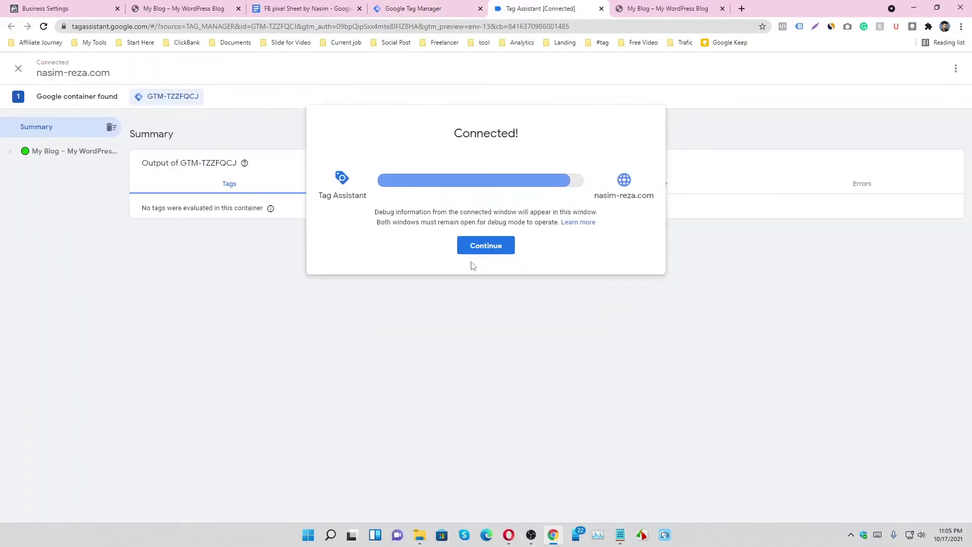
left_click(487, 246)
left_click(667, 7)
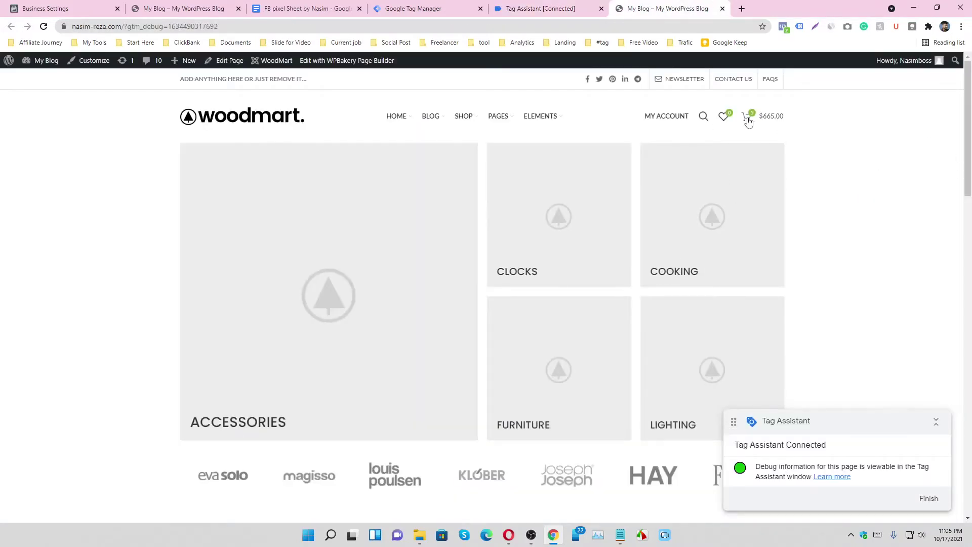
- Go from the cart panel to the checkout page, then switch back to Tag Assistant
left_click(749, 121)
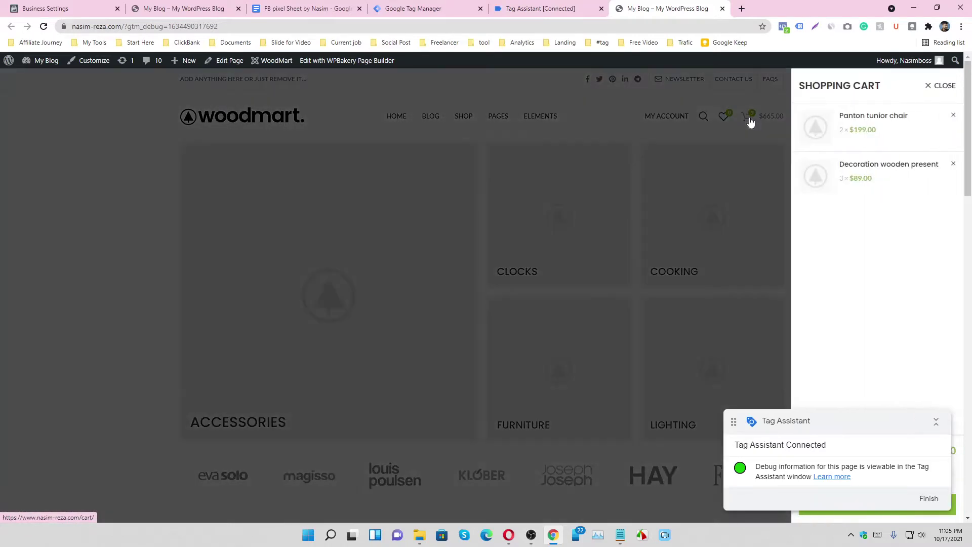
left_click_drag(822, 415, 625, 380)
left_click(853, 504)
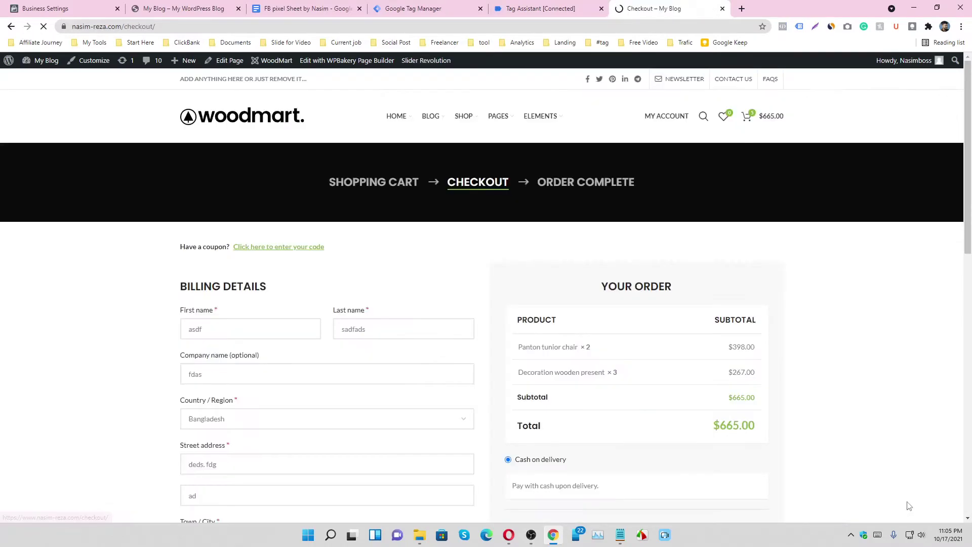
scroll(729, 213, "down", 2)
scroll(664, 130, "up", 1)
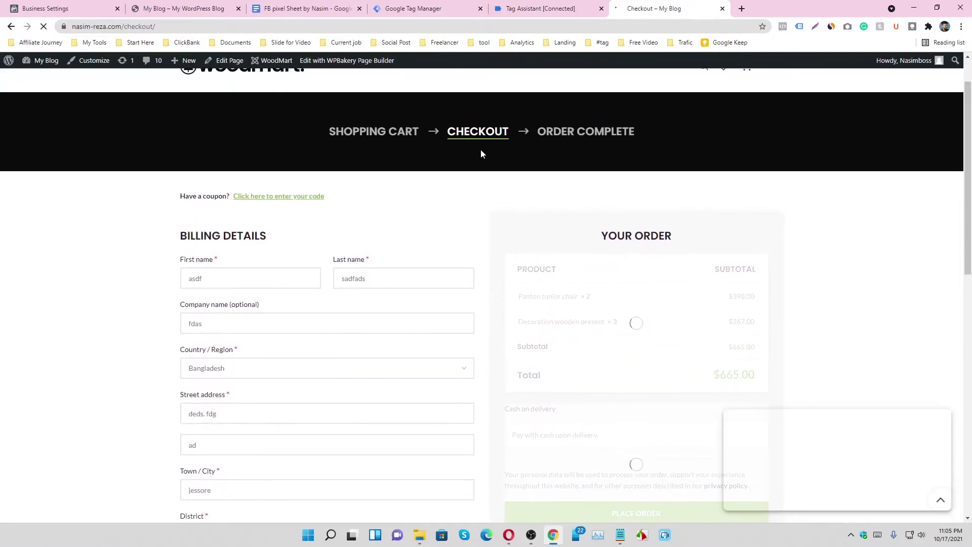
left_click(535, 6)
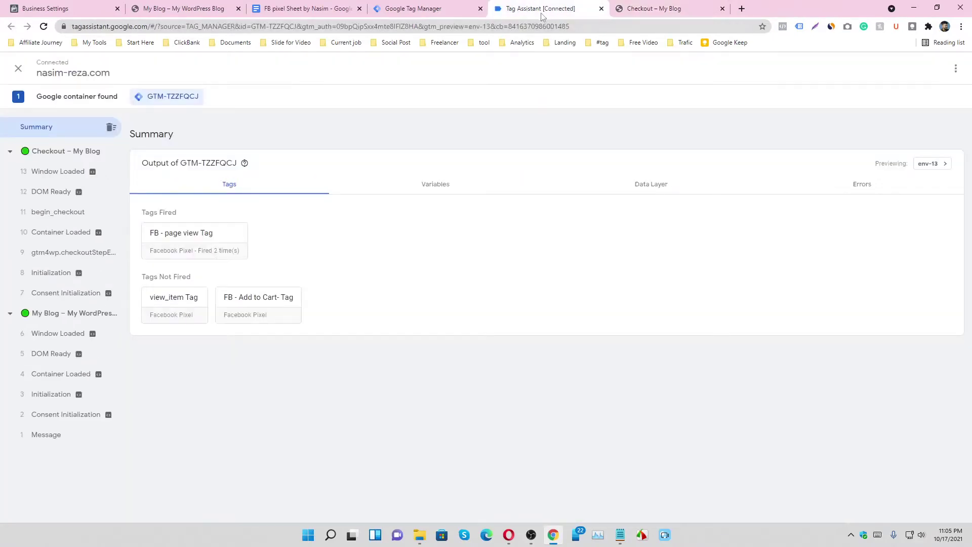
- Check that no tags fired on begin_checkout, then switch back to the Tag Manager workspace
left_click(61, 213)
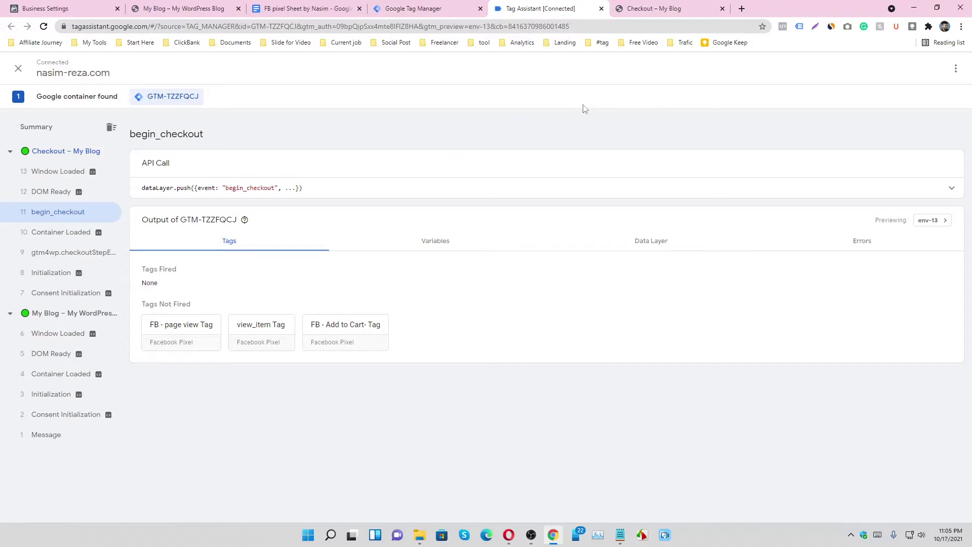
left_click(429, 6)
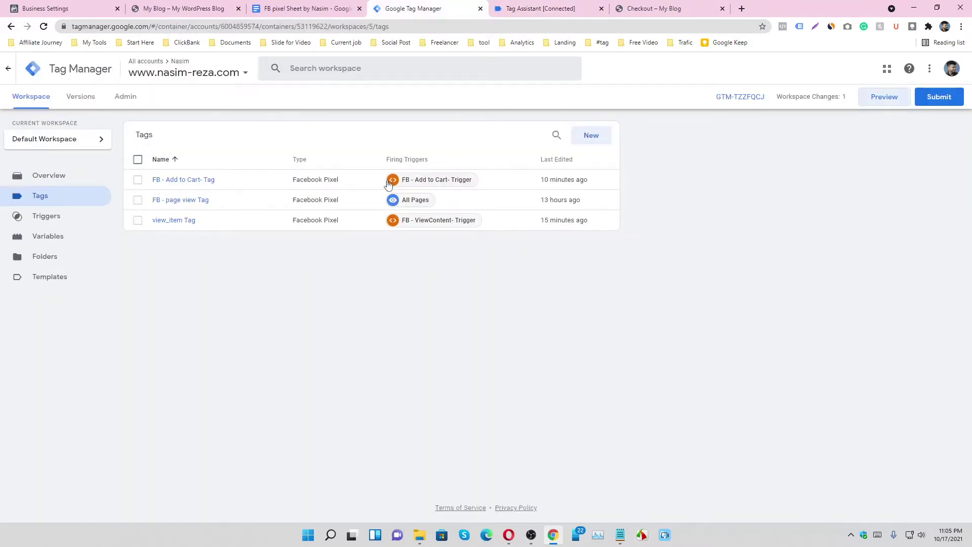
- Create a new trigger and name it 'FB- Checkout Trigger'
left_click(101, 225)
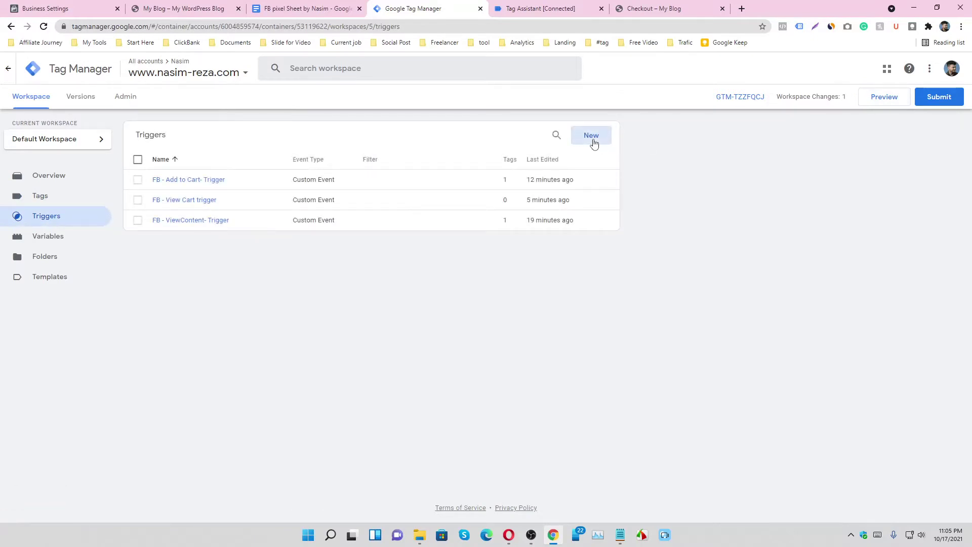
left_click(591, 140)
left_click(410, 116)
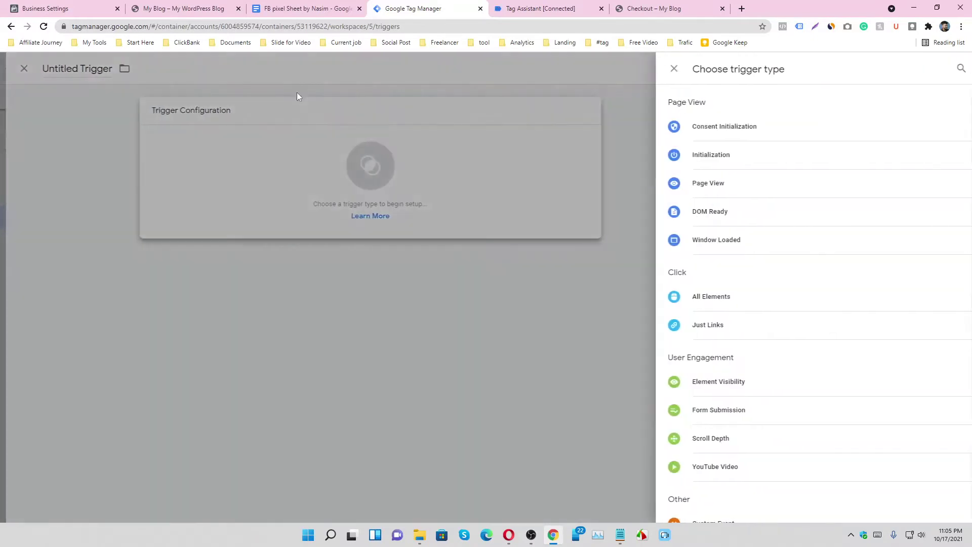
left_click(184, 115)
left_click(316, 68)
triple_click(316, 69)
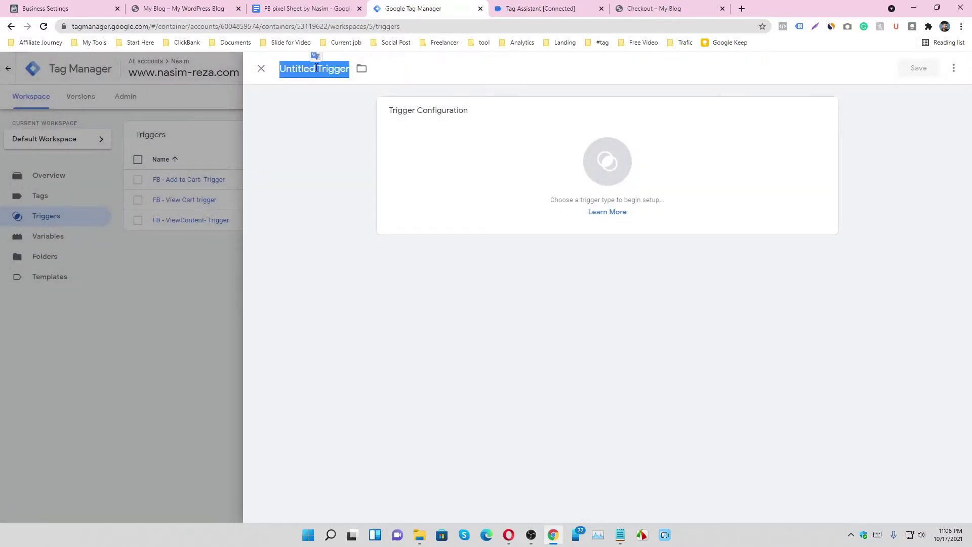
type("FB- C")
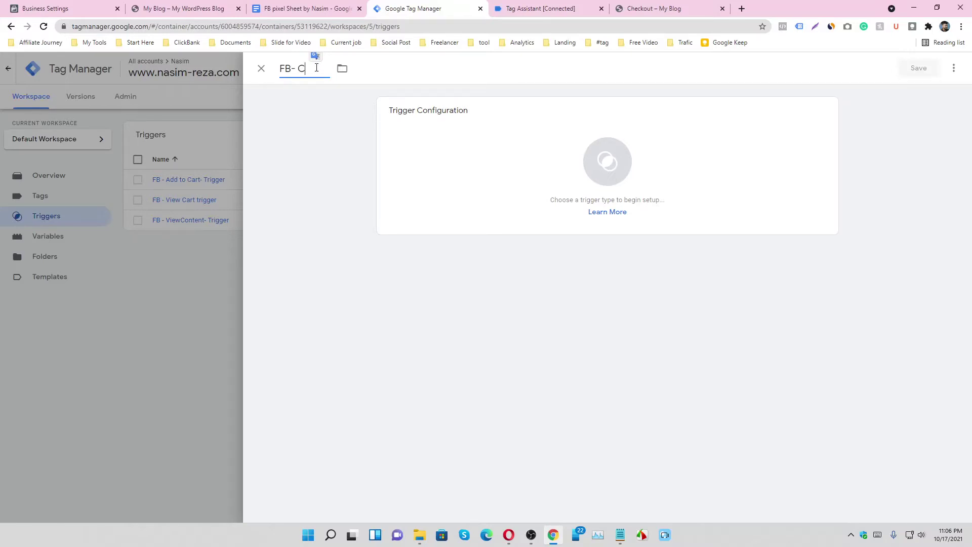
type("heckout Trigger")
- Make it a Custom Event trigger with event name begin_checkout and save it
left_click(544, 117)
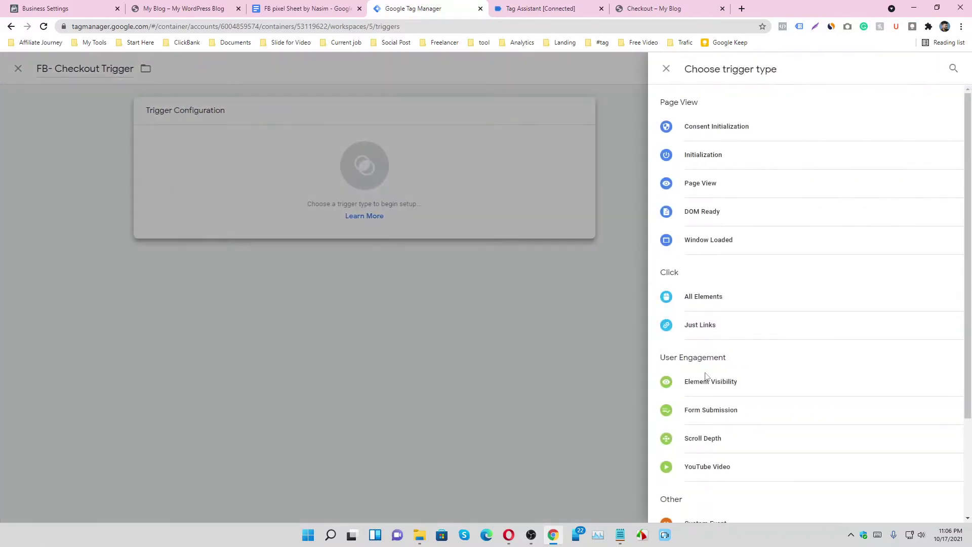
scroll(721, 420, "down", 2)
left_click(716, 472)
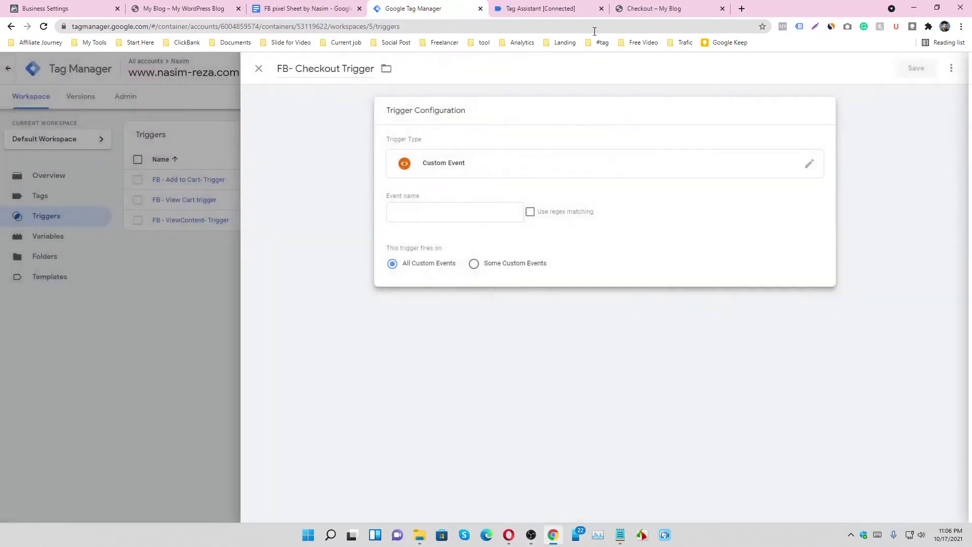
left_click(582, 8)
double_click(242, 188)
key("ctrl+c")
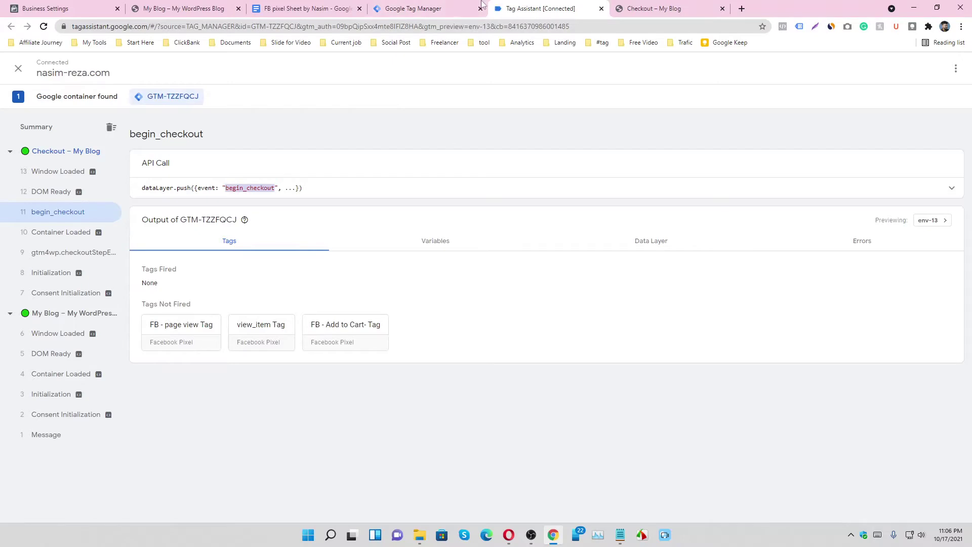
left_click(454, 8)
left_click(453, 209)
key("ctrl+v")
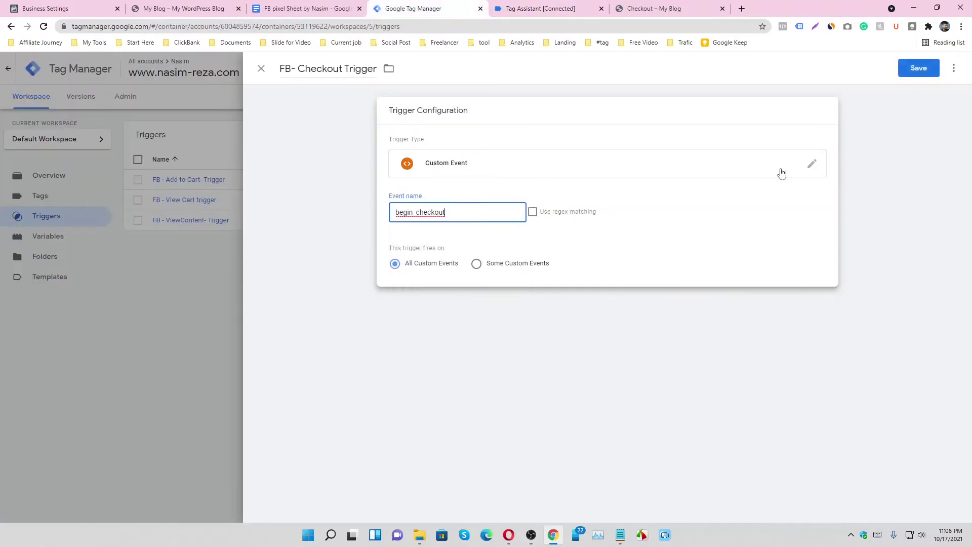
left_click(918, 71)
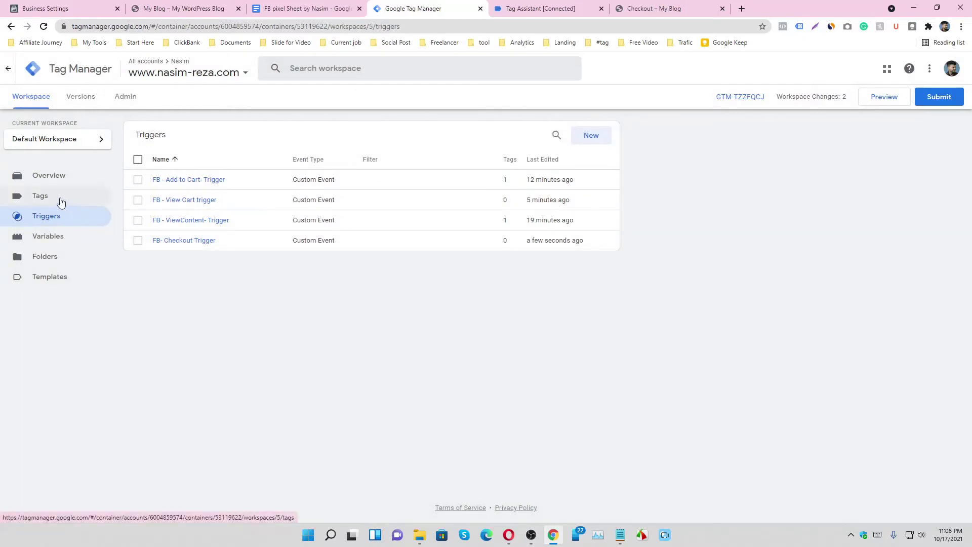
- Create a new tag named 'FB - begin_checkout Tag'
left_click(50, 201)
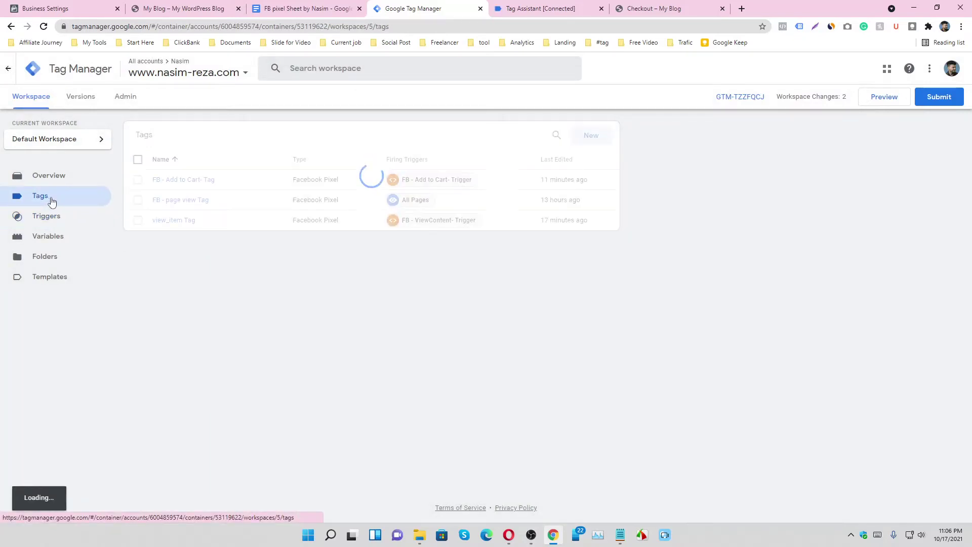
left_click(602, 133)
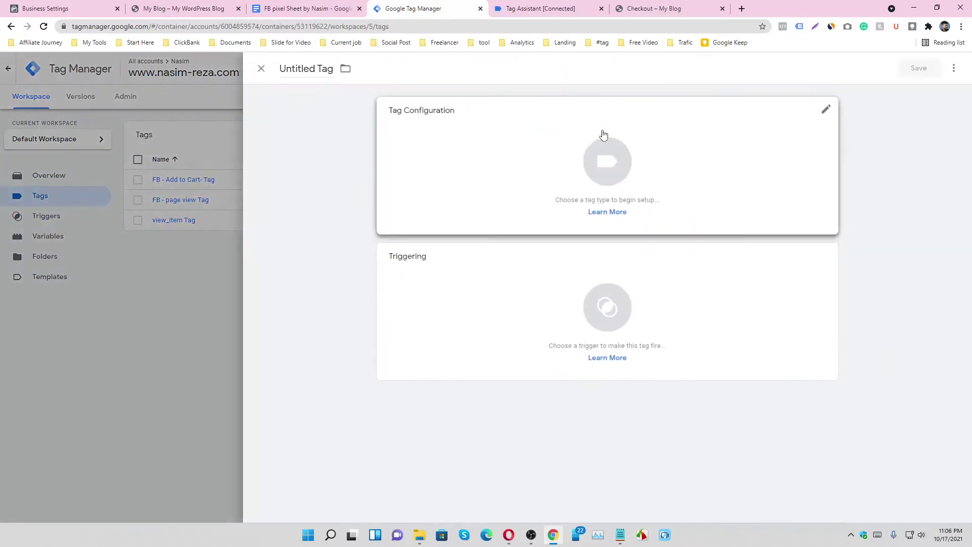
triple_click(319, 69)
type("begin_checkout Tag")
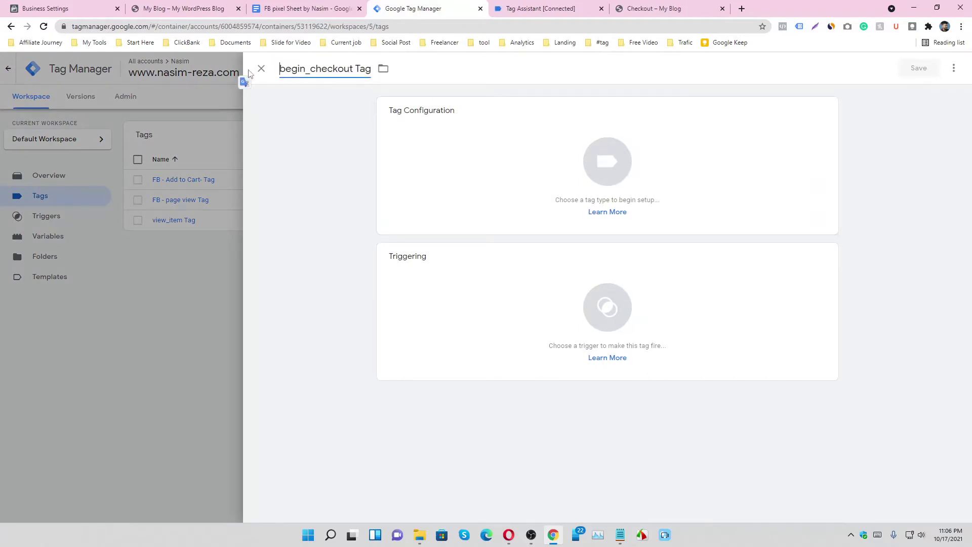
left_click(282, 77)
type("FB")
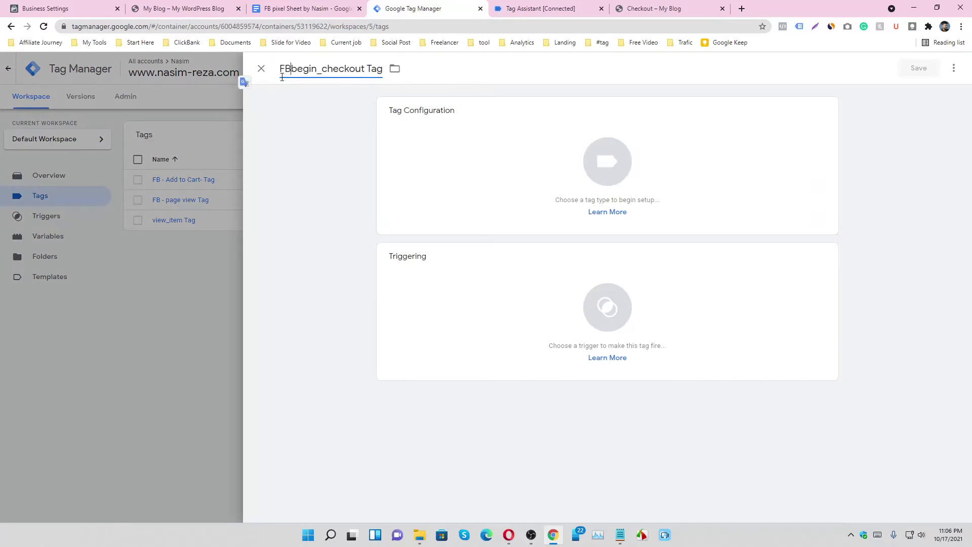
type(" -")
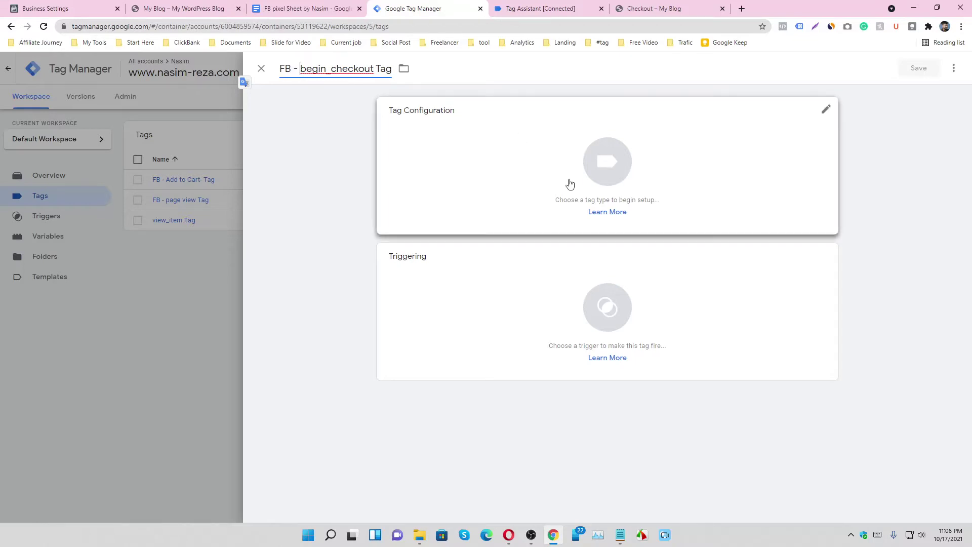
- Make it a Facebook Pixel tag with pixel ID {{FACEBOOK PIXEL CODE}} and standard event InitiateCheckout
left_click(550, 145)
scroll(760, 304, "down", 2)
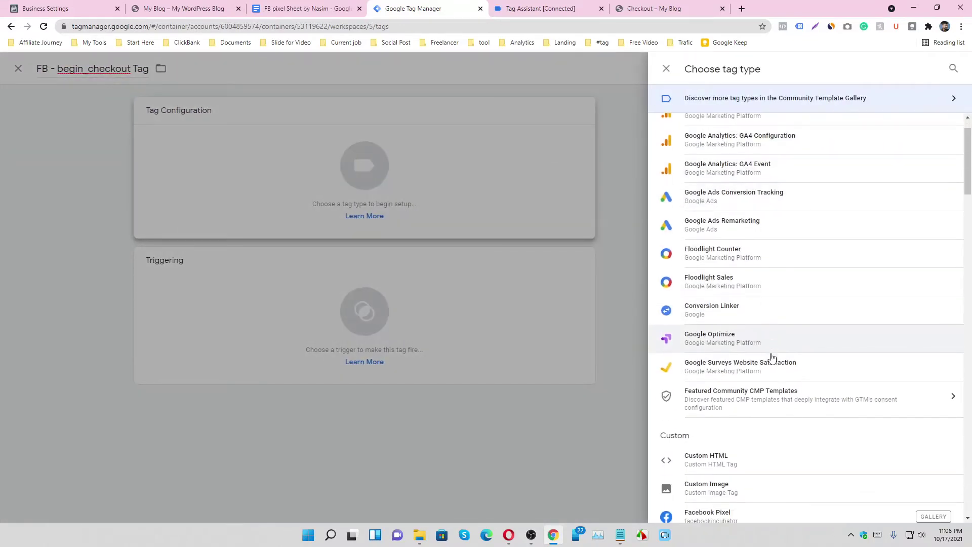
left_click(747, 458)
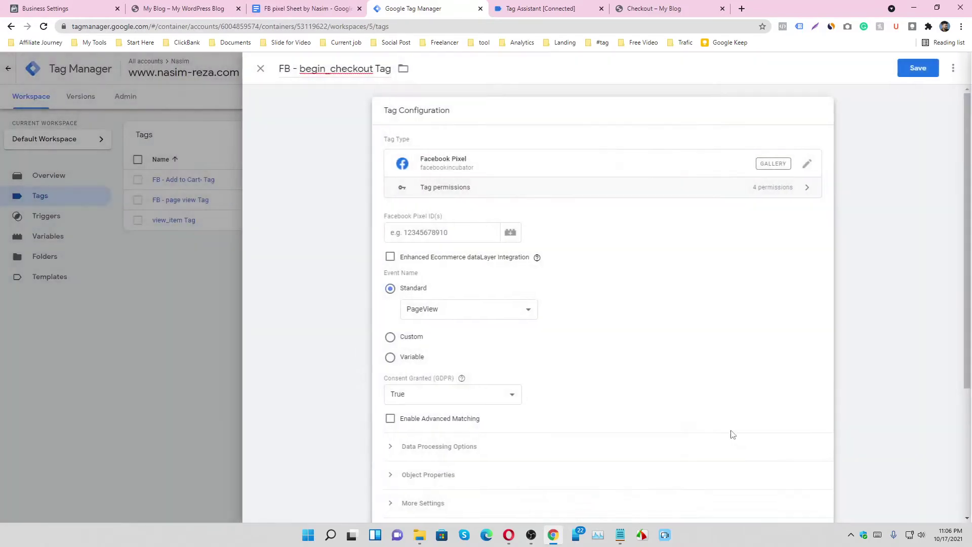
left_click(511, 234)
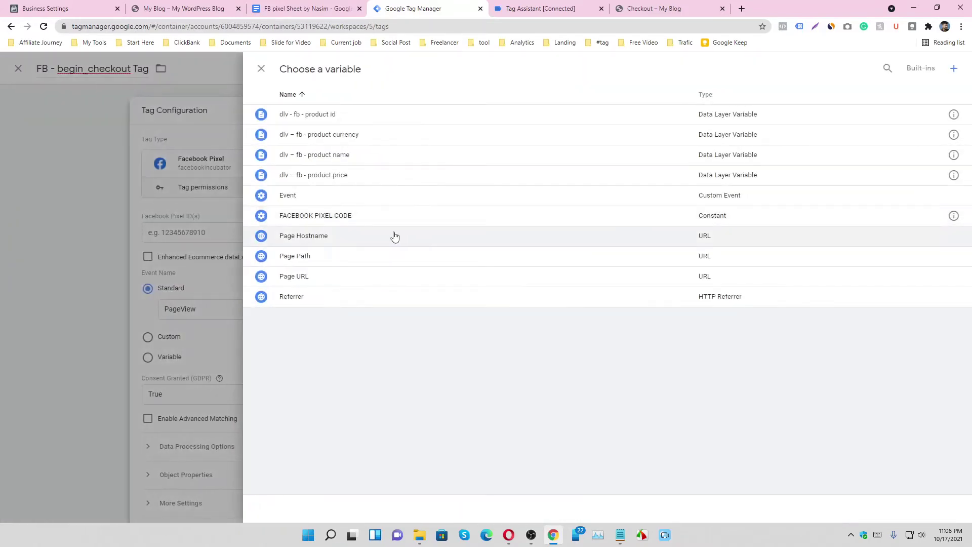
left_click(344, 216)
scroll(578, 211, "down", 3)
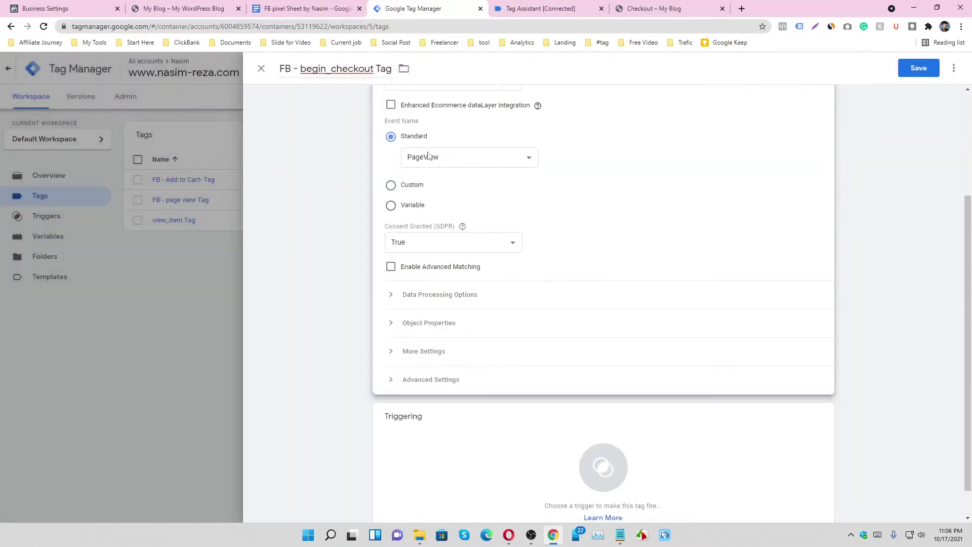
left_click(429, 158)
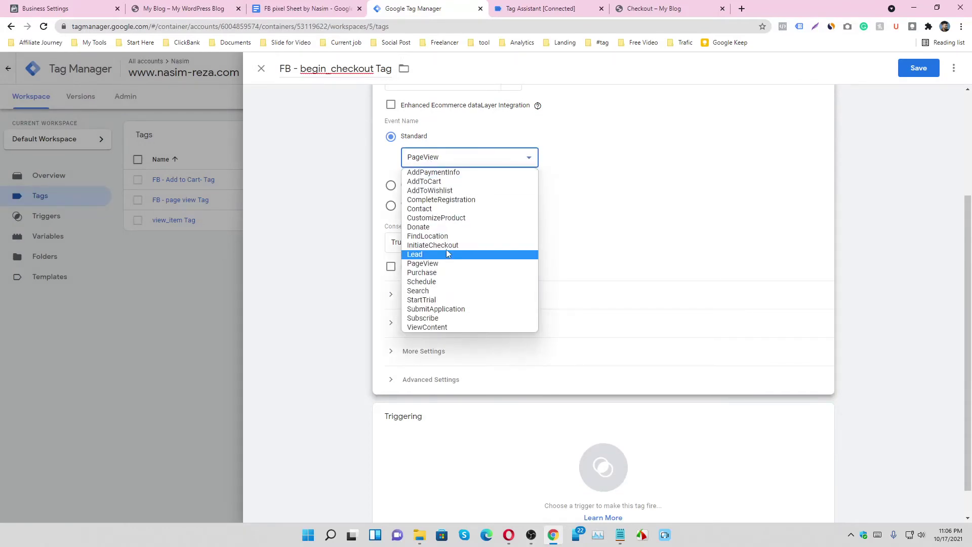
left_click(459, 248)
scroll(658, 197, "down", 2)
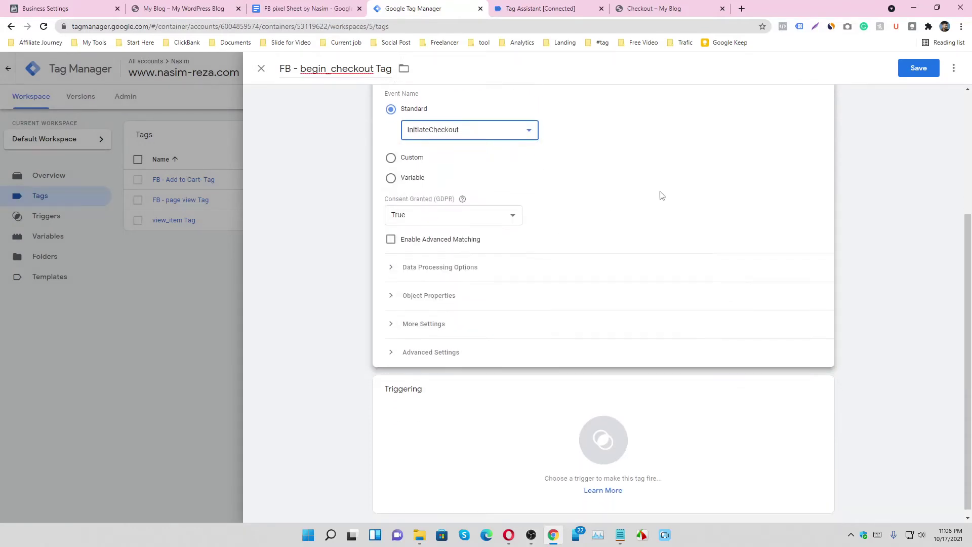
- Expand Object Properties and add five property rows
left_click(437, 289)
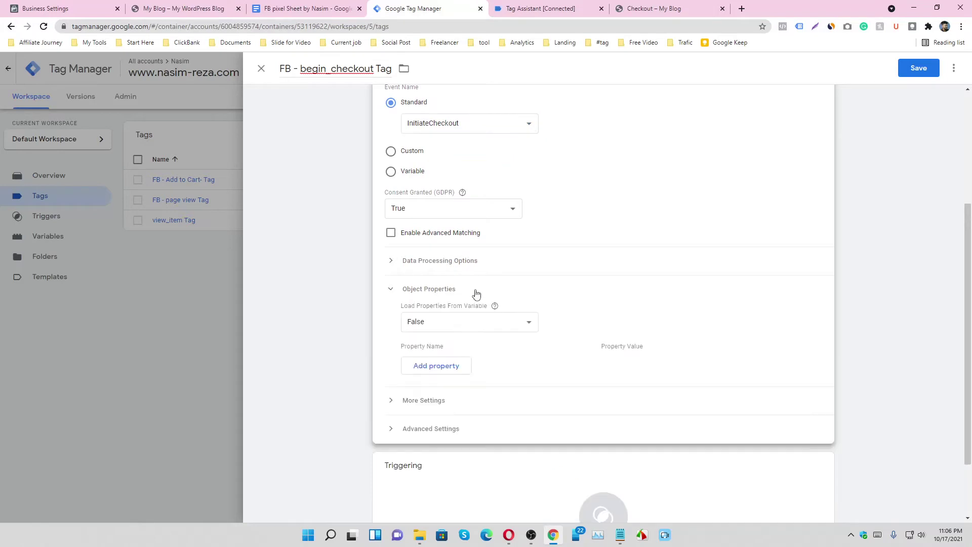
scroll(455, 286, "down", 2)
left_click(445, 283)
left_click(441, 307)
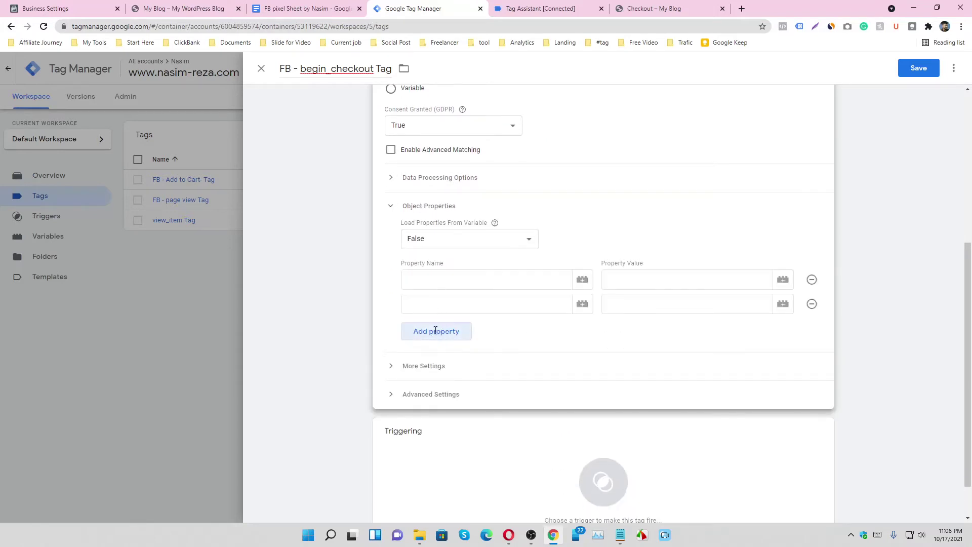
left_click(436, 330)
left_click(444, 354)
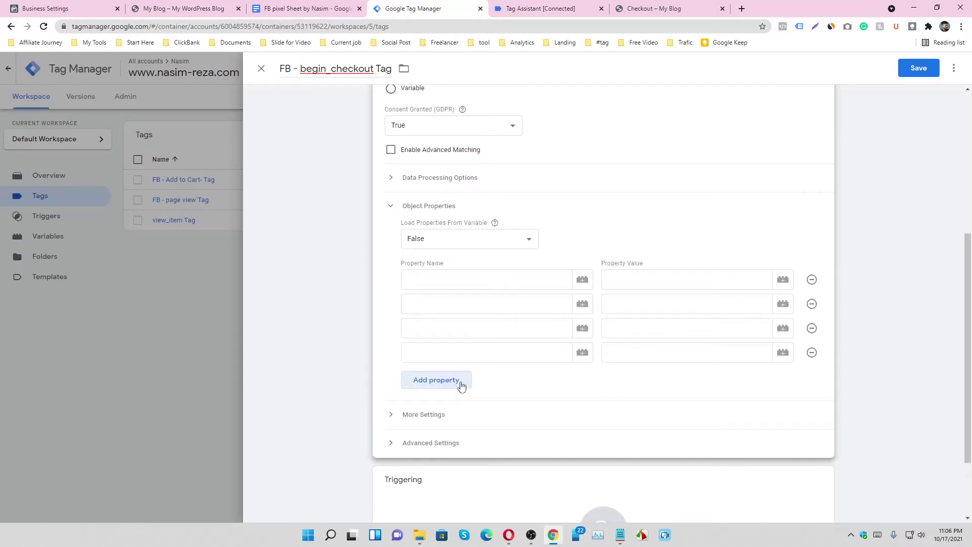
left_click(458, 377)
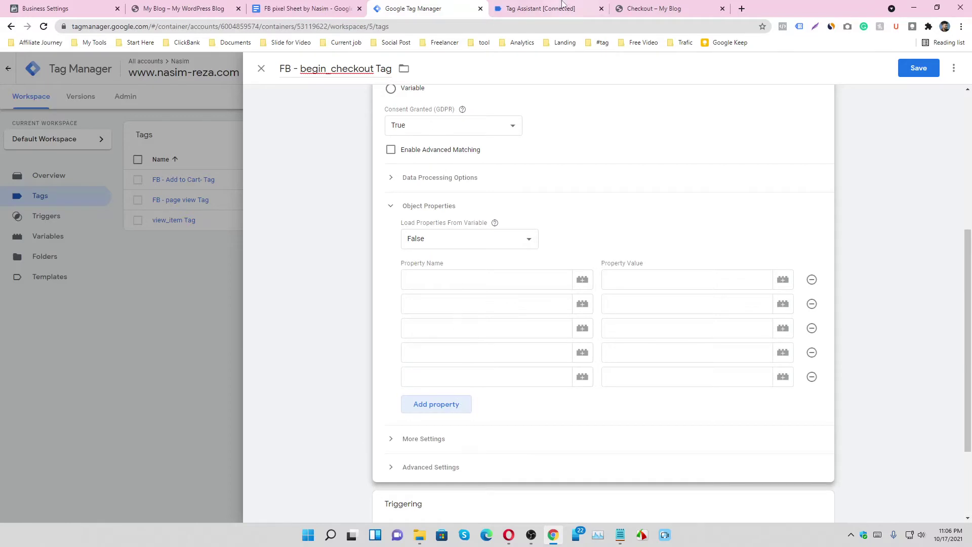
- Set the first property content_type to product, copied from the FB pixel sheet
left_click(307, 9)
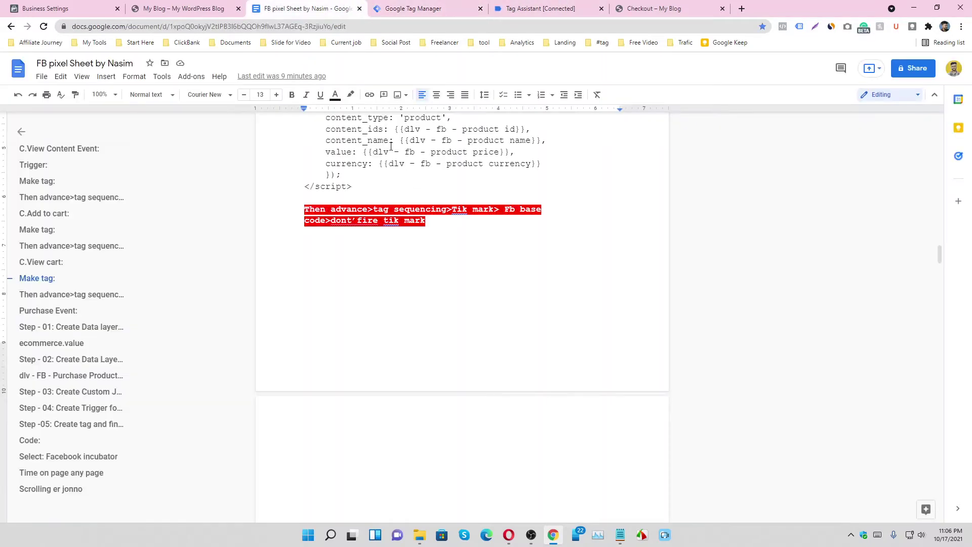
left_click_drag(326, 119, 389, 116)
key("ctrl+c")
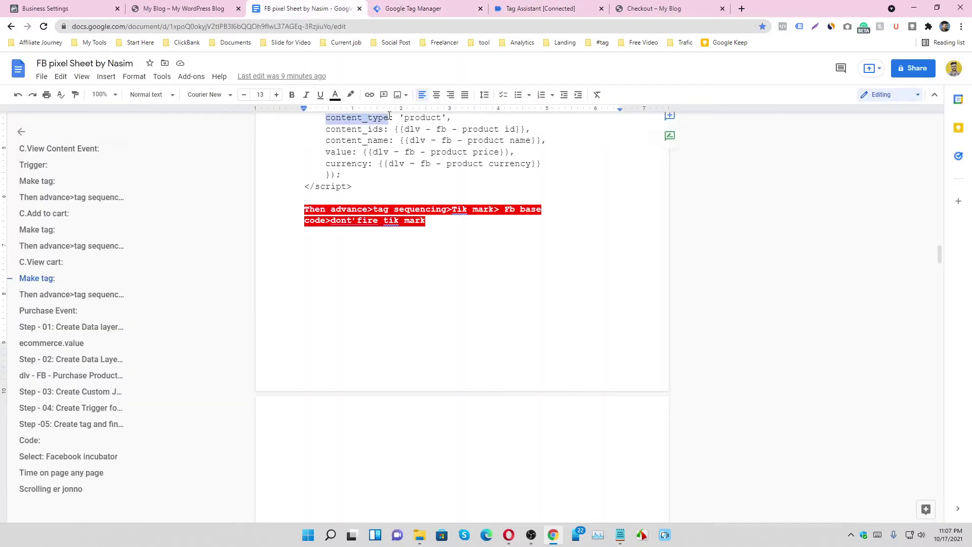
left_click(420, 8)
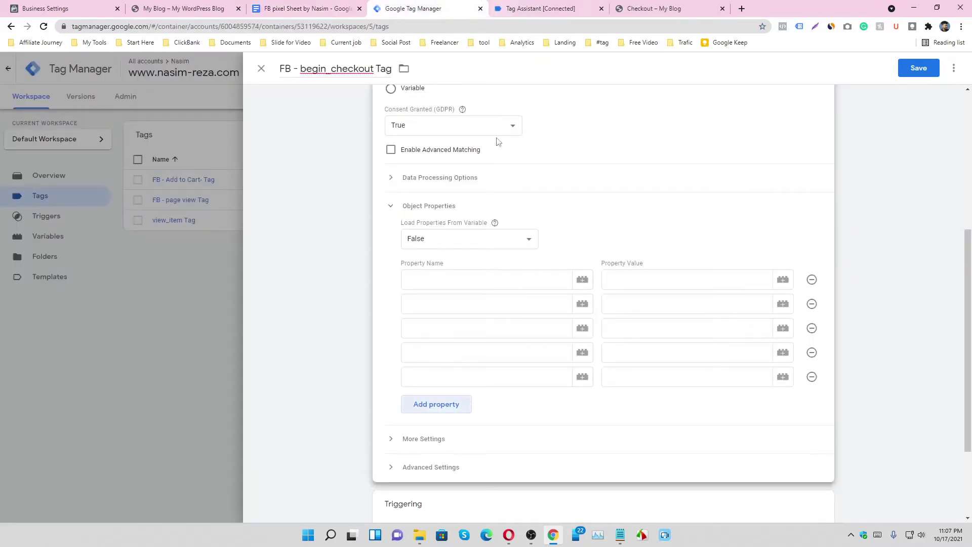
left_click(448, 282)
key("ctrl+v")
left_click(301, 5)
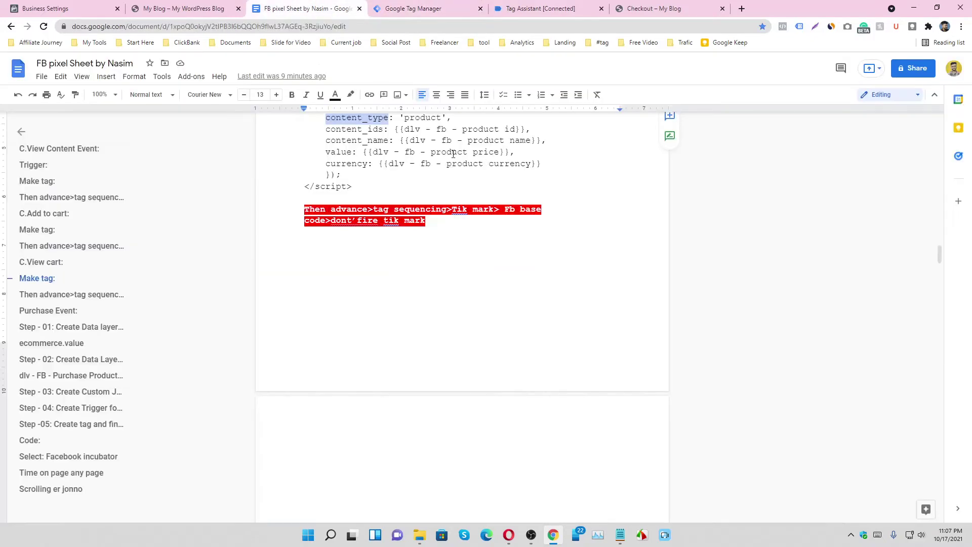
left_click_drag(404, 117, 444, 118)
key("ctrl+c")
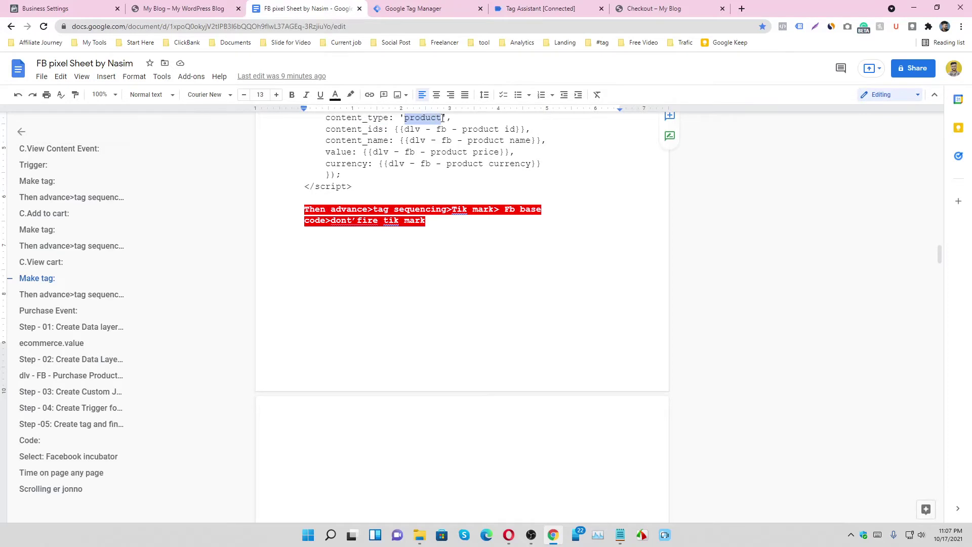
left_click(439, 9)
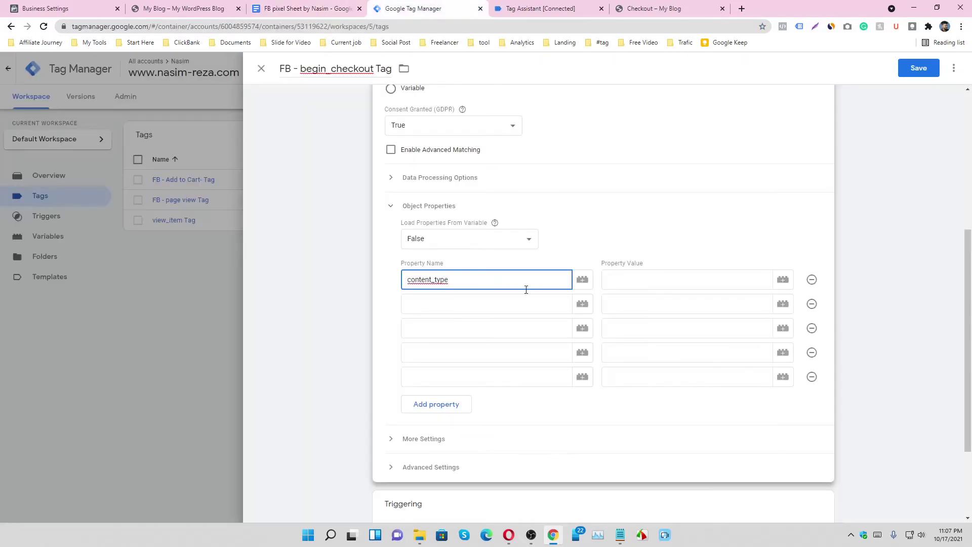
left_click(625, 280)
key("ctrl+v")
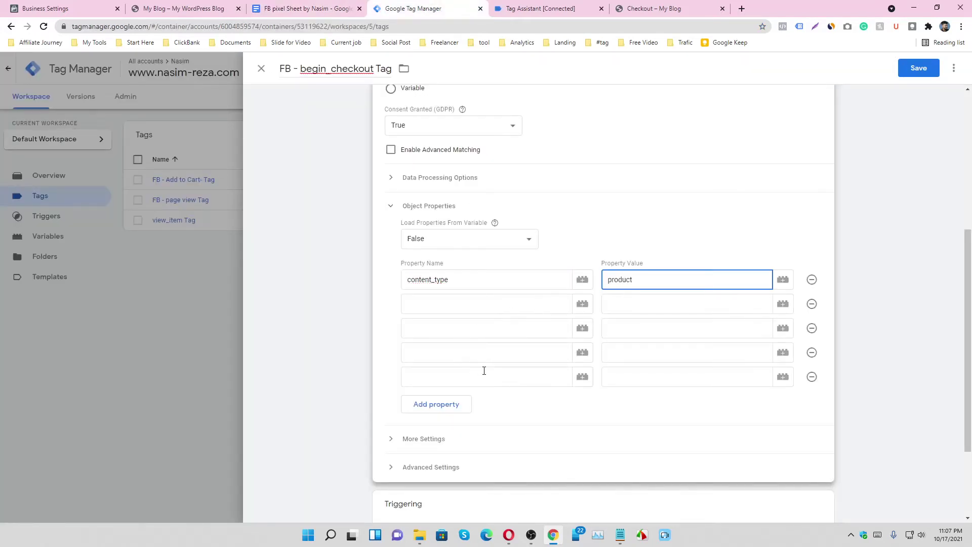
- Add content_ids as the second property, valued {{dlv - fb - product id}}
left_click(339, 5)
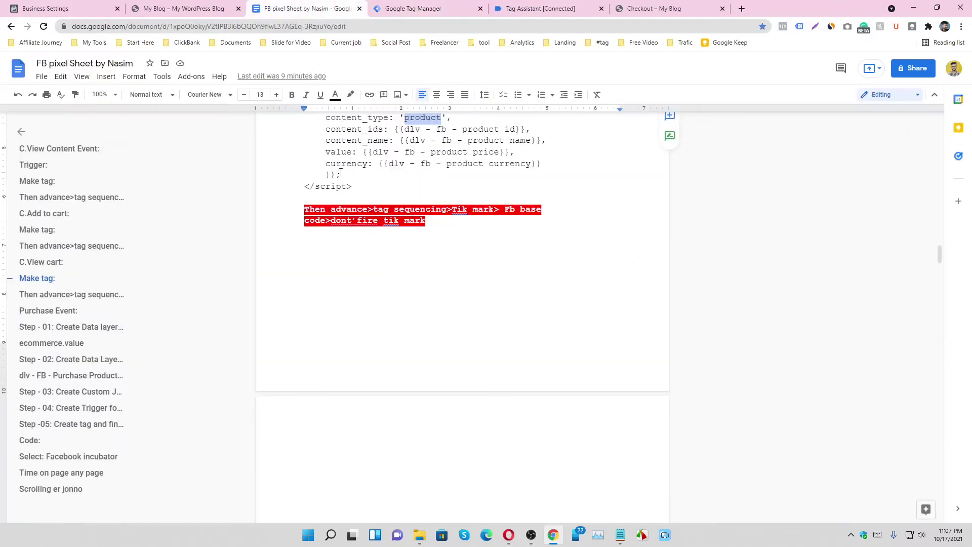
left_click_drag(326, 129, 382, 128)
key("ctrl+c")
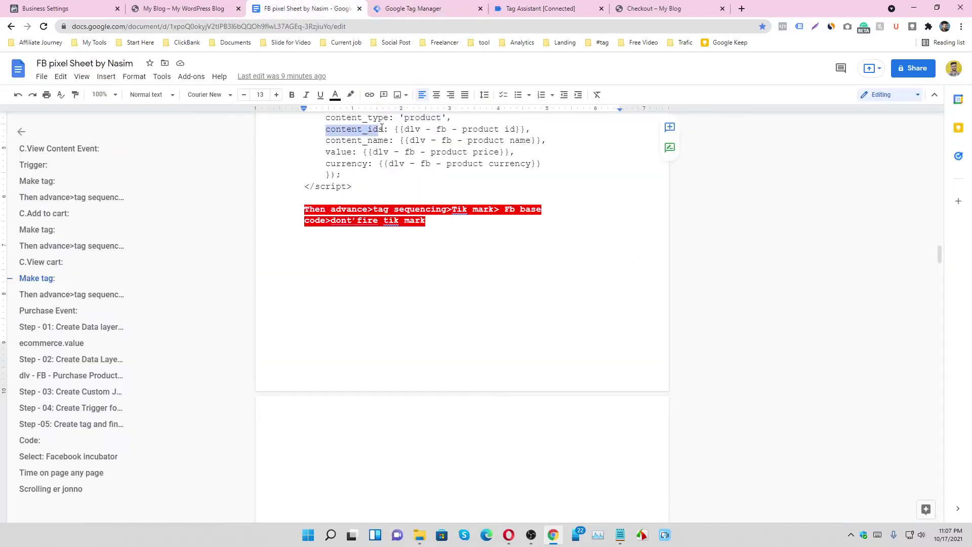
left_click(409, 7)
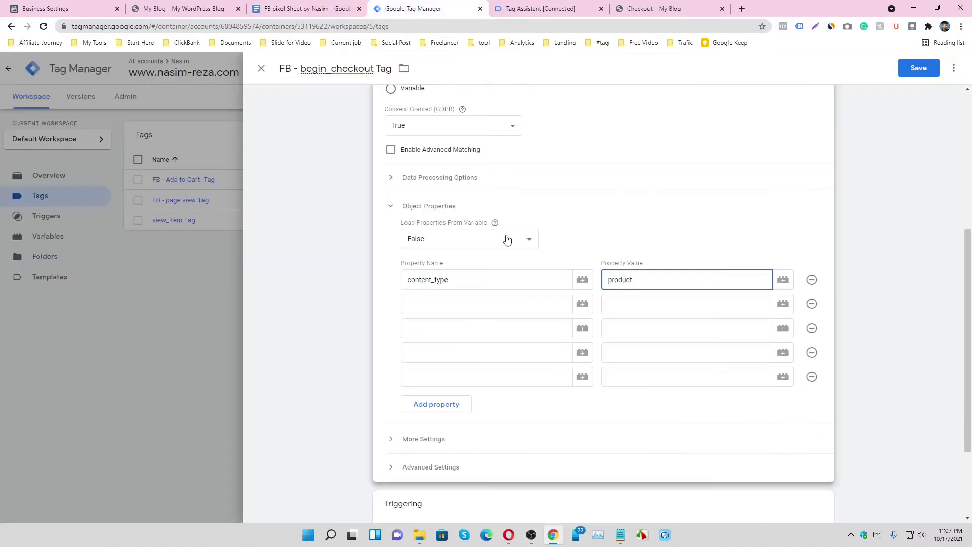
left_click(471, 300)
key("ctrl+v")
left_click(307, 6)
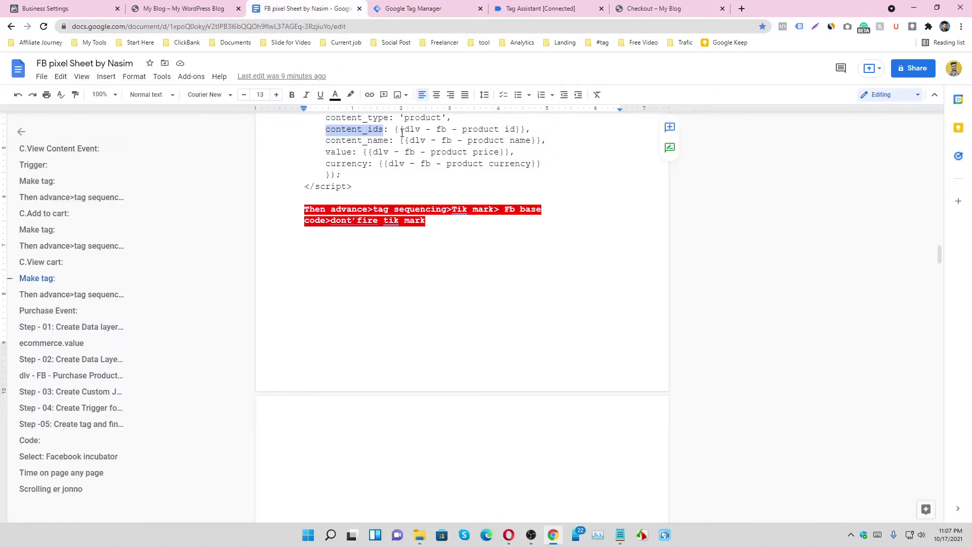
left_click(430, 6)
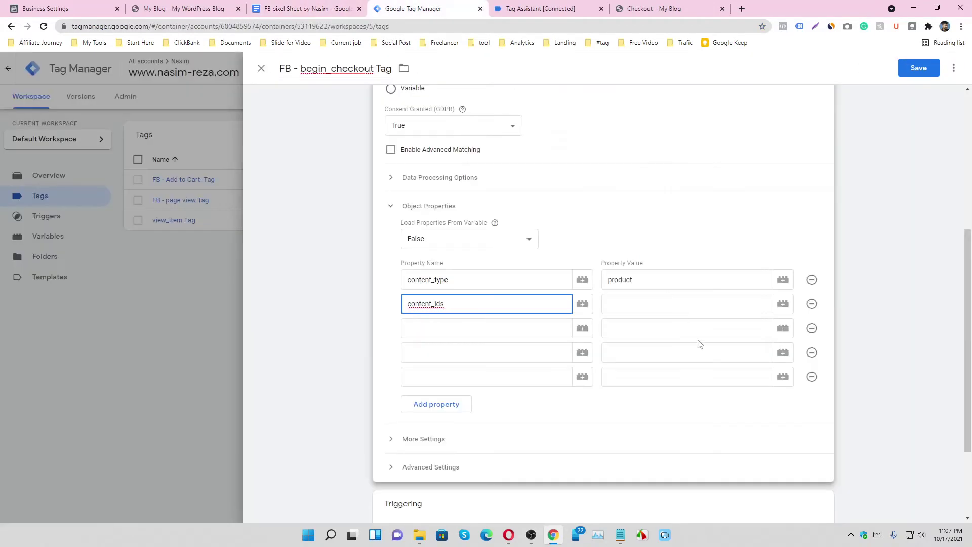
left_click(782, 305)
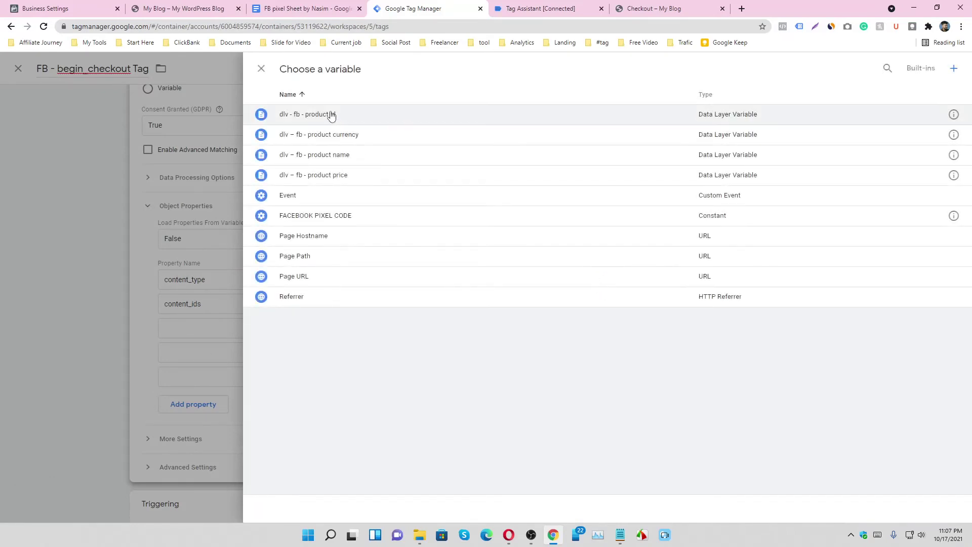
left_click(389, 121)
- Add content_name as the third property name and open its value's variable list
left_click(309, 8)
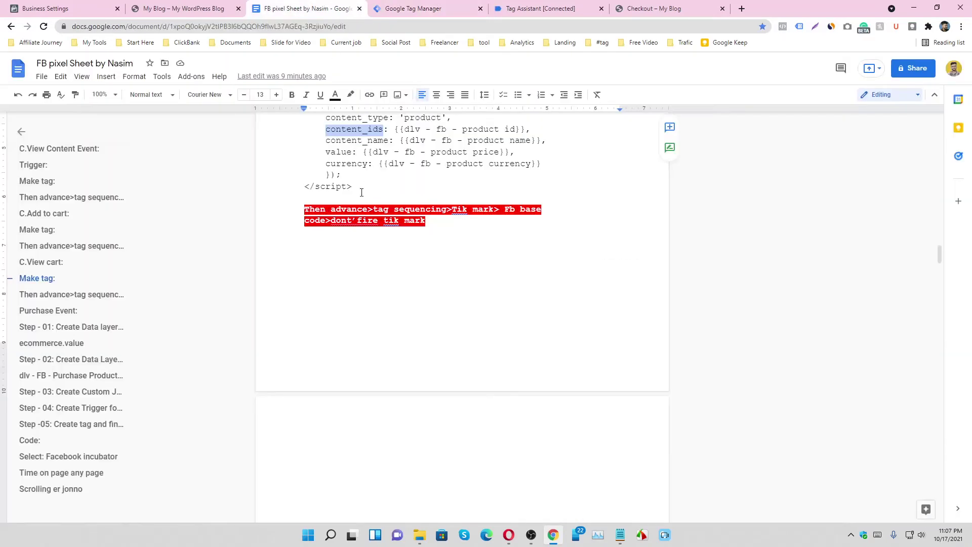
left_click_drag(326, 142, 388, 138)
key("ctrl+c")
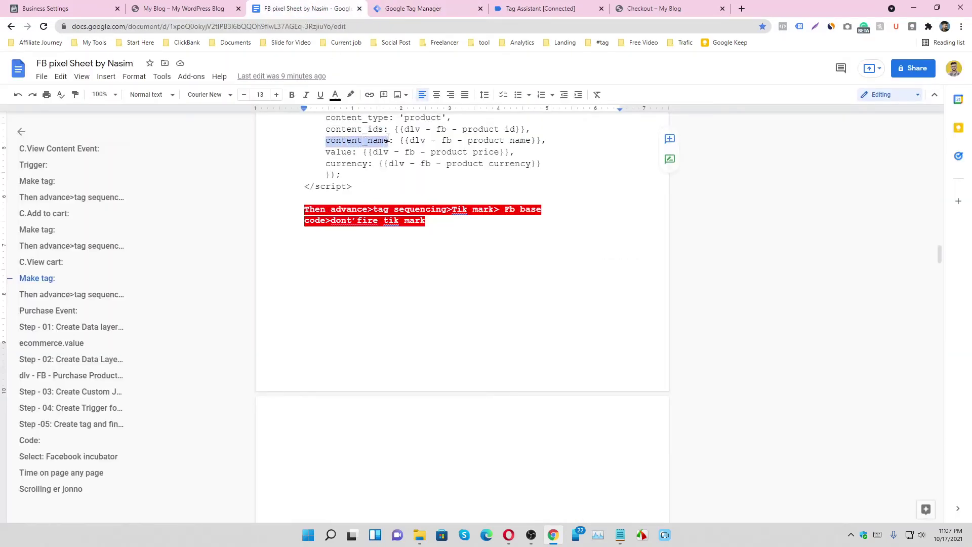
left_click(412, 9)
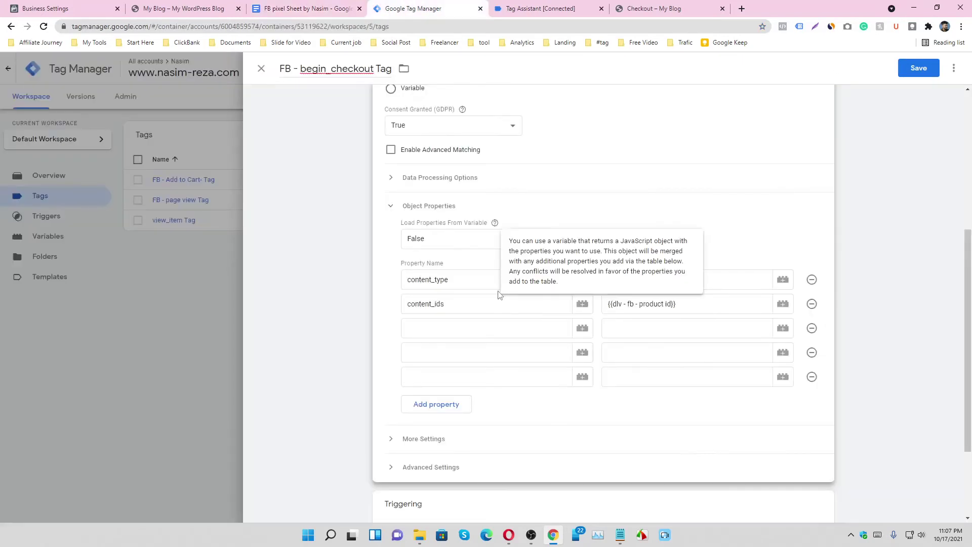
left_click(471, 330)
key("ctrl+v")
left_click(791, 332)
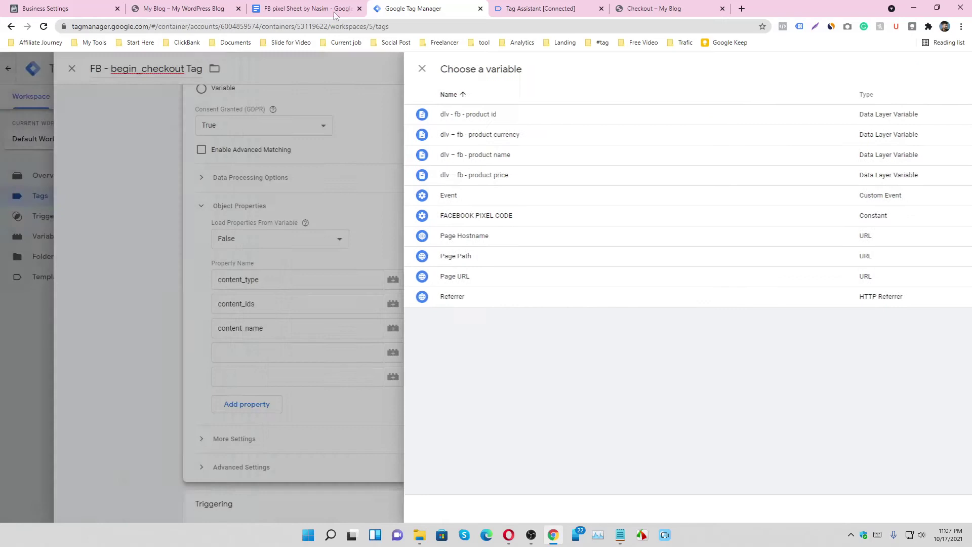
- Set the value property to the {{dlv – fb - product price}} variable
left_click(333, 11)
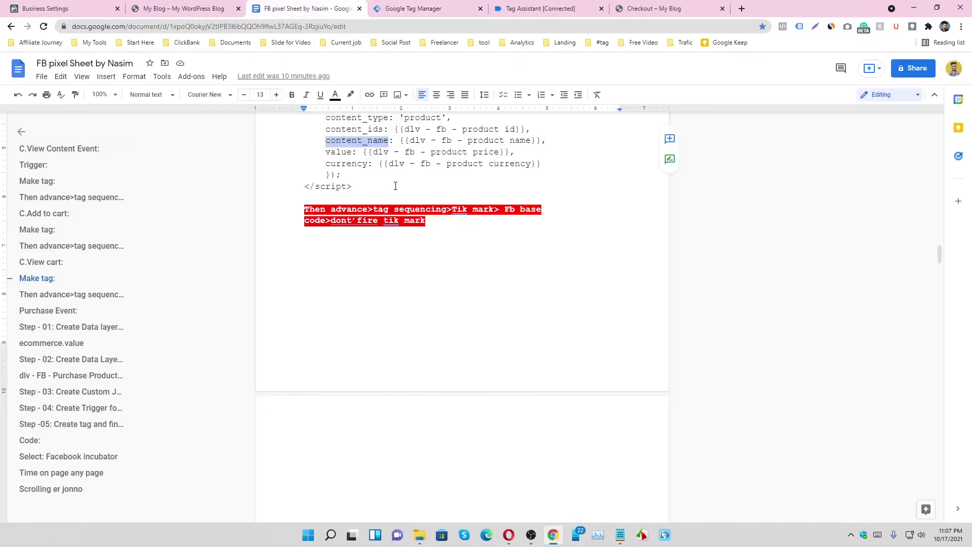
left_click_drag(325, 152, 353, 152)
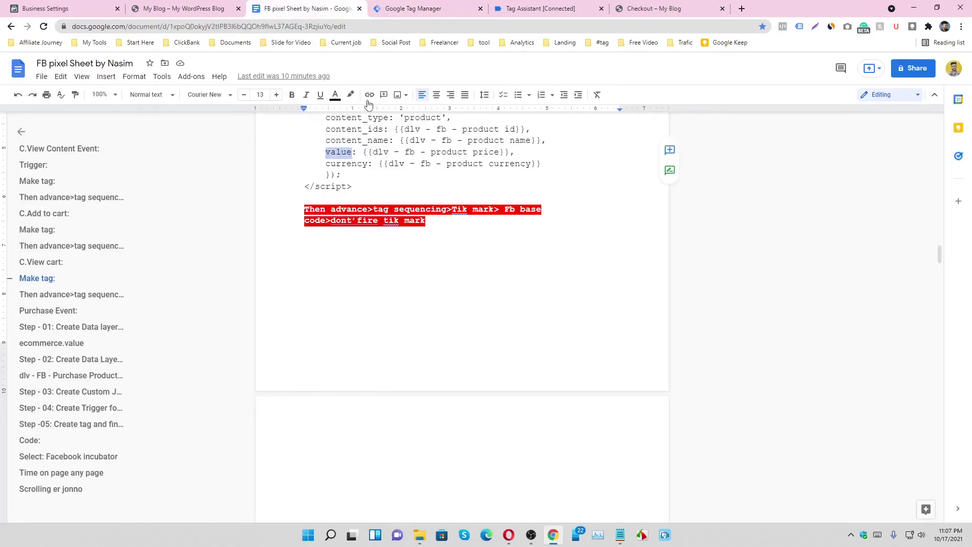
left_click(415, 8)
left_click(438, 353)
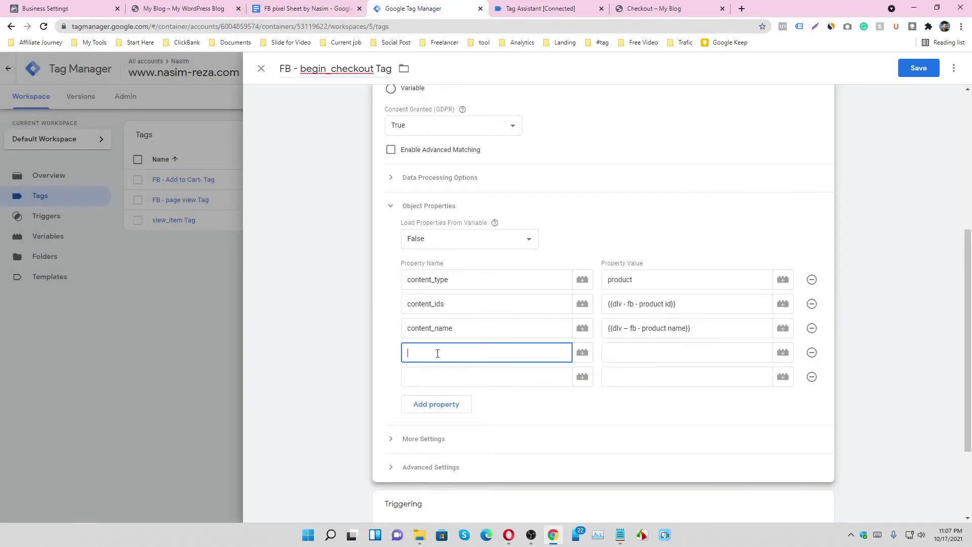
left_click(782, 353)
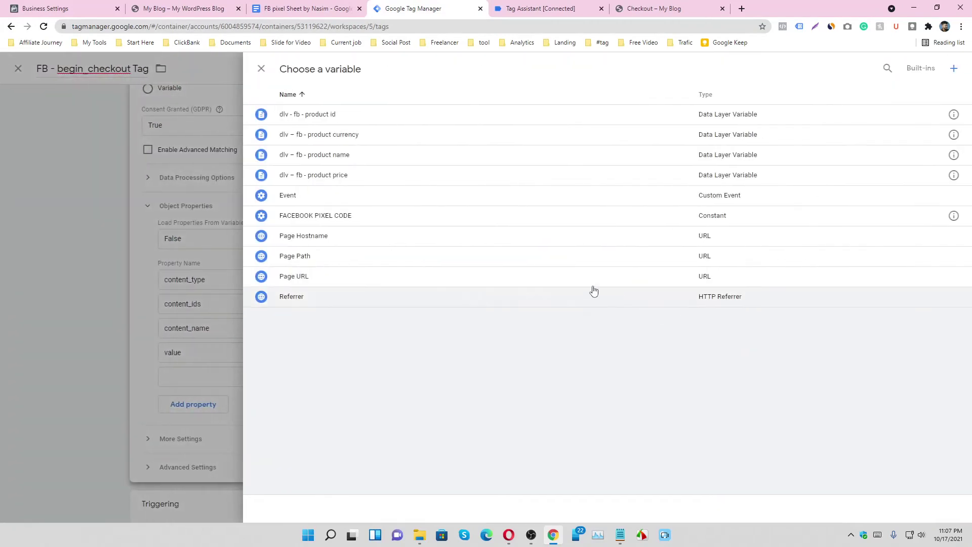
left_click(355, 176)
- Set the currency property to the {{dlv – fb - product currency}} variable
key("ctrl+shift+Tab")
key("ctrl+Tab")
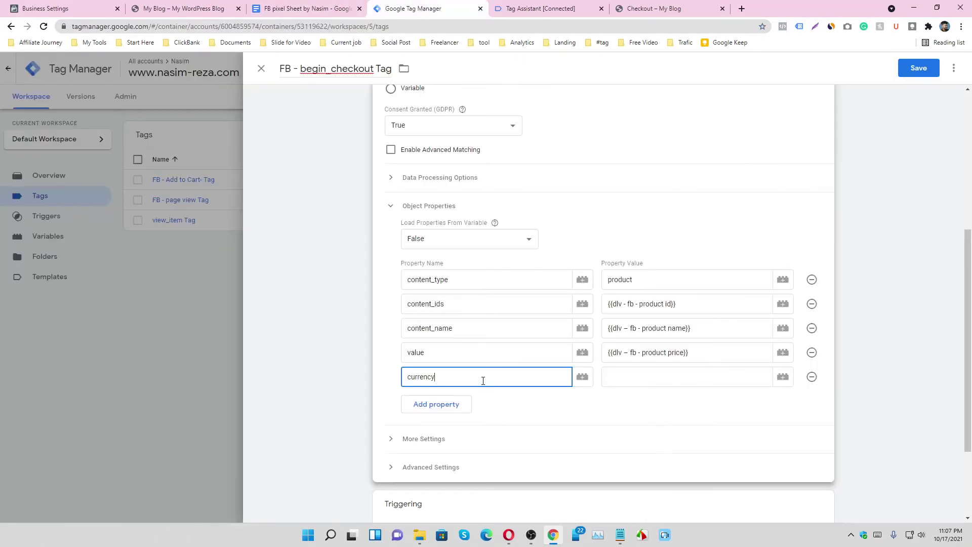
left_click(783, 377)
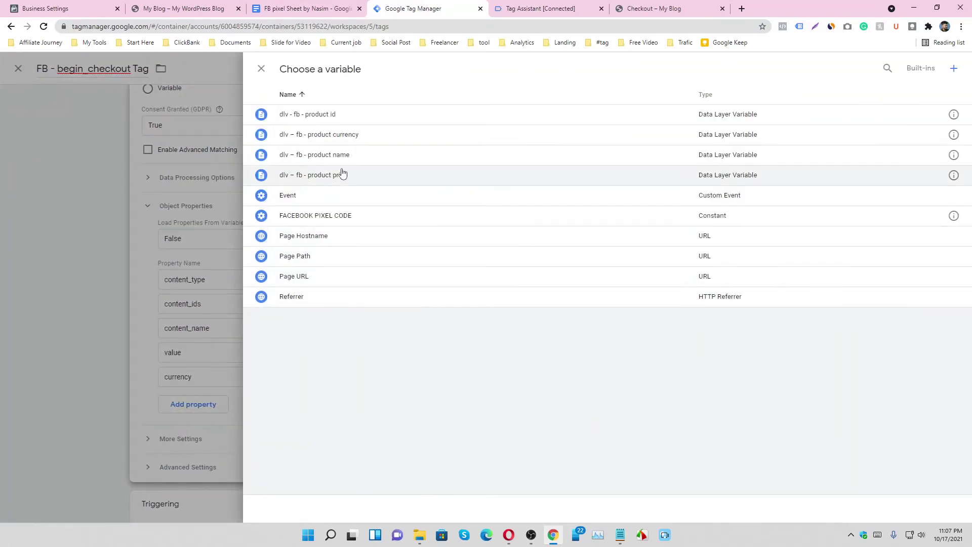
left_click(349, 134)
scroll(449, 260, "down", 3)
- Attach FB- Checkout Trigger to the begin_checkout tag and save it
left_click(481, 434)
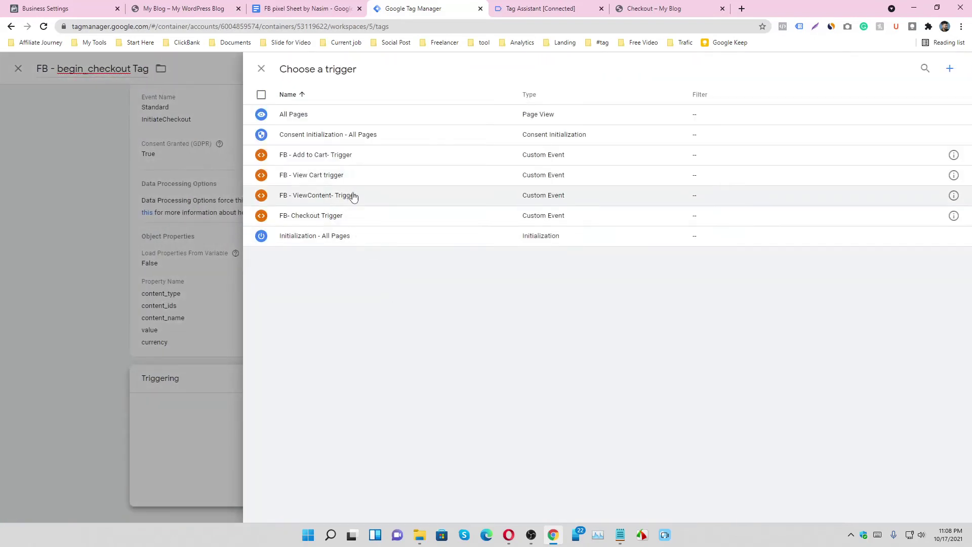
left_click(349, 224)
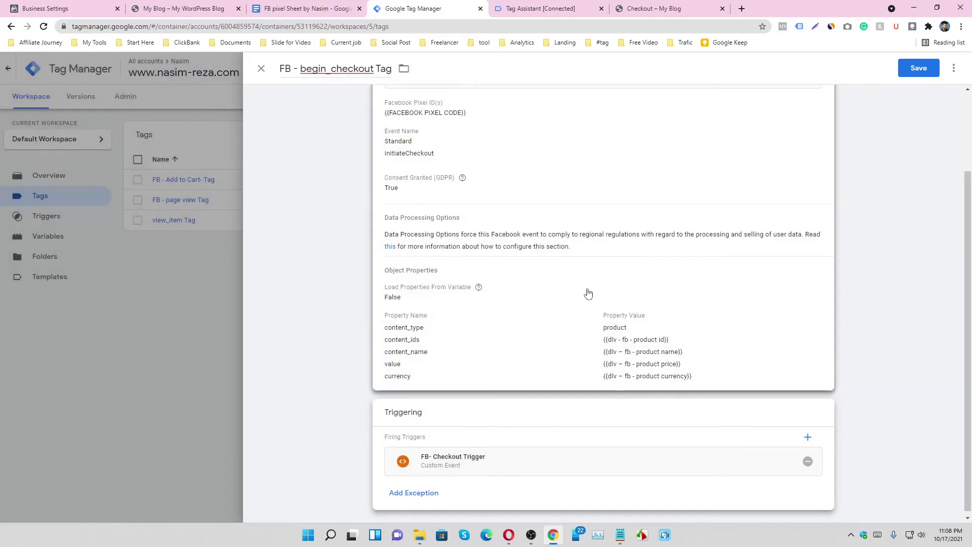
scroll(643, 263, "up", 2)
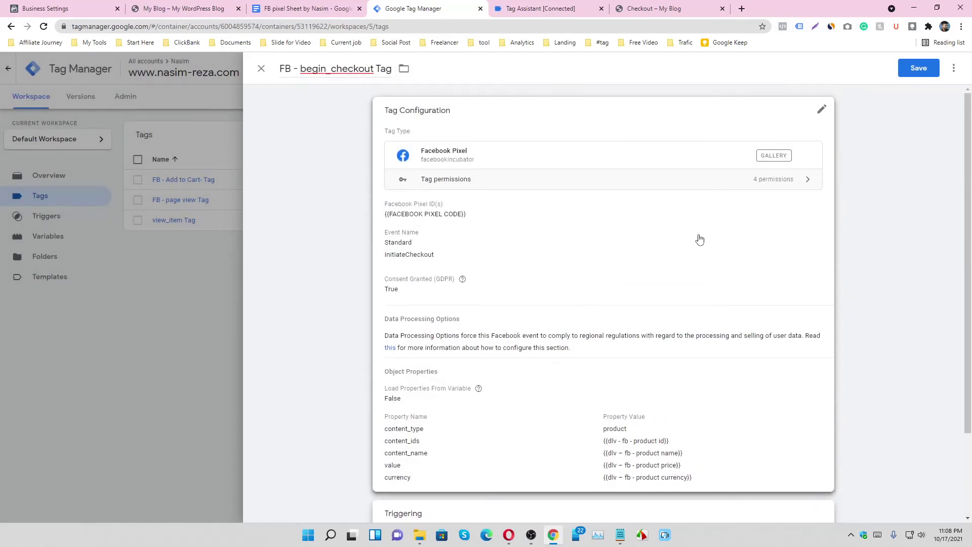
left_click(919, 71)
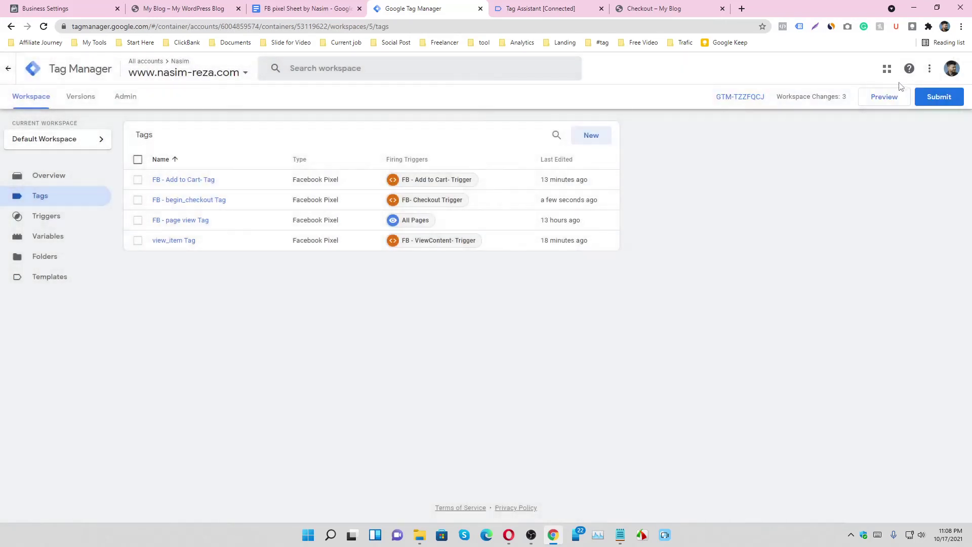
- Submit and publish the changes as Version 5 'FB Checkout', then return to the workspace
left_click(942, 97)
left_click(453, 187)
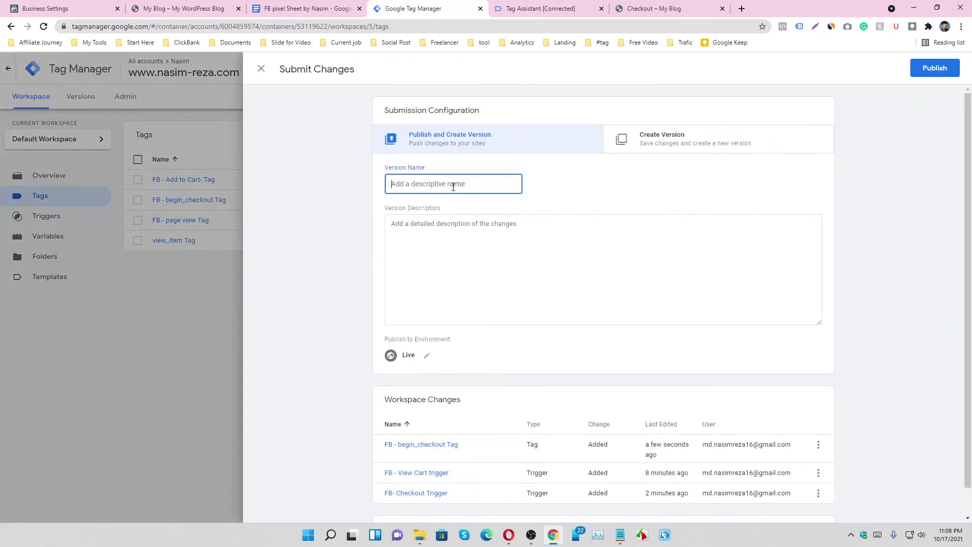
type("FB Checkout")
left_click(935, 69)
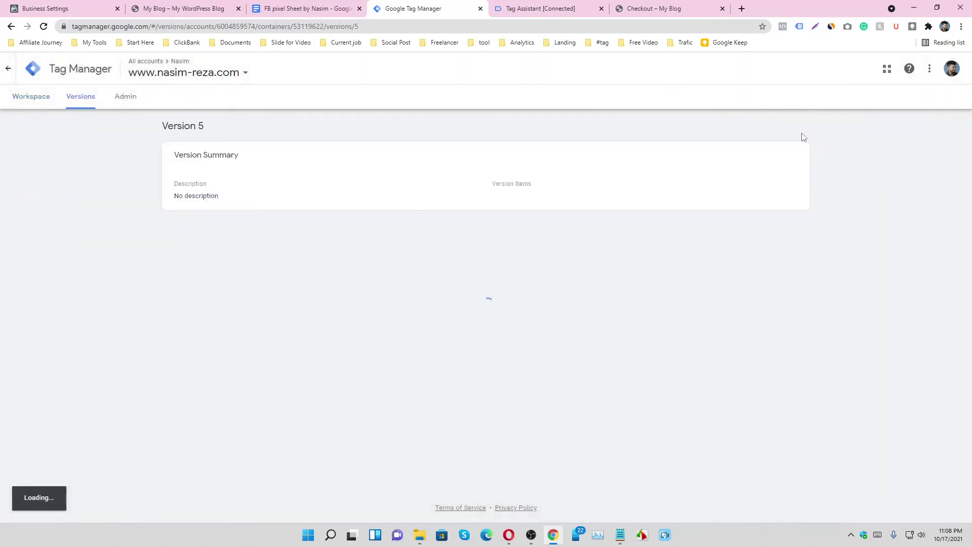
left_click(42, 98)
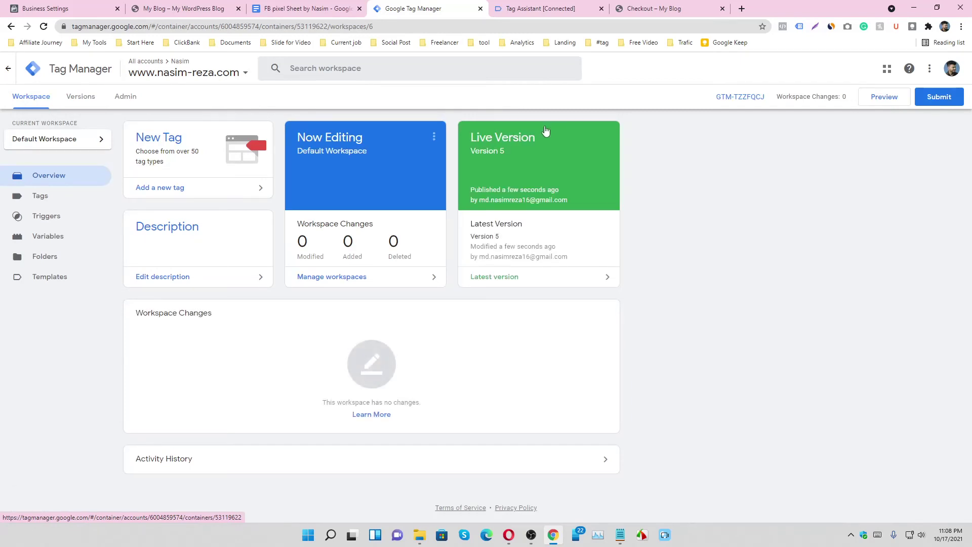
left_click(533, 11)
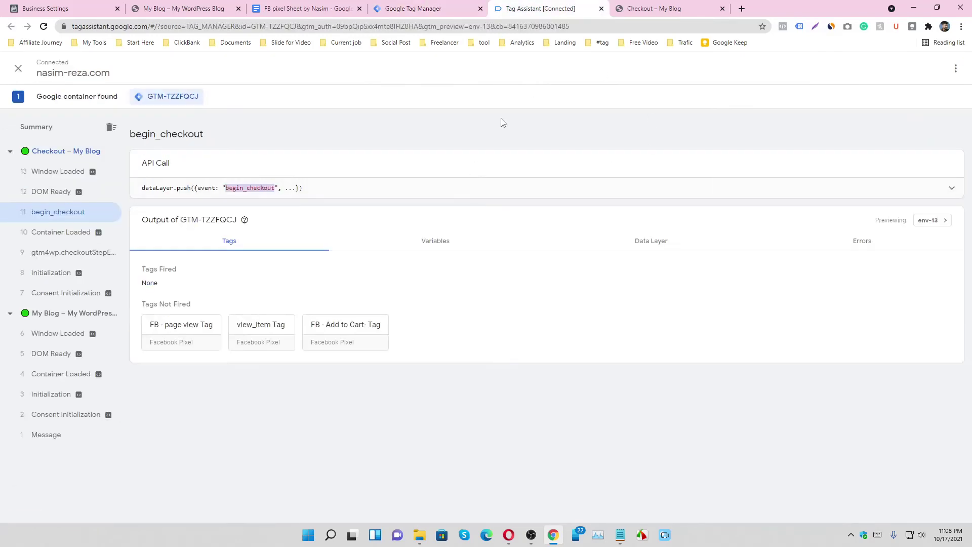
- Add the Panton tunior chair to the cart from the store home page and proceed to checkout
left_click(653, 8)
left_click(258, 118)
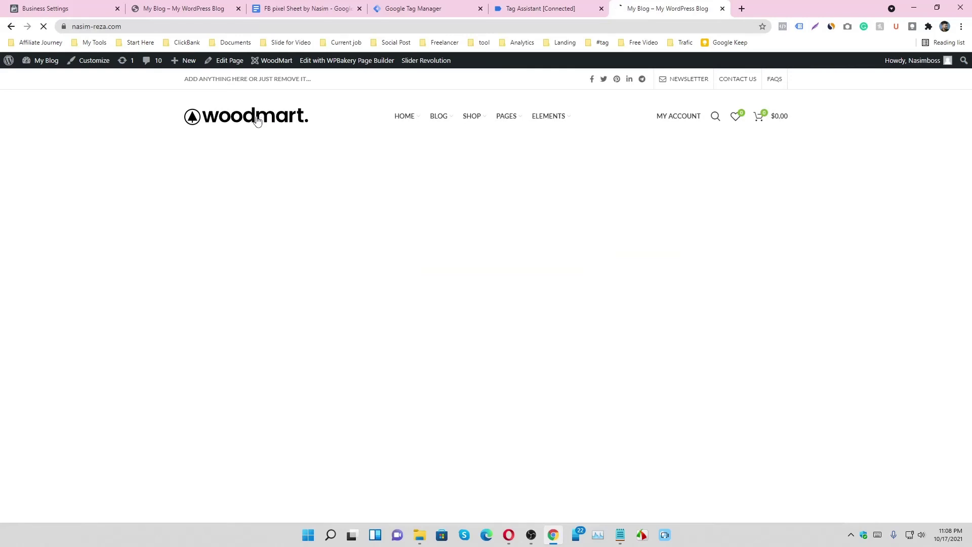
scroll(511, 190, "down", 2)
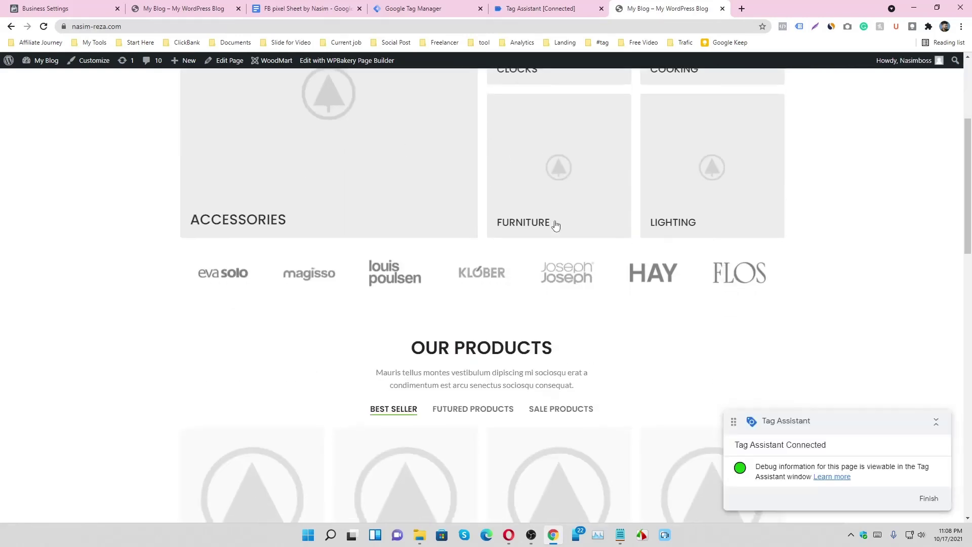
scroll(555, 224, "down", 5)
left_click(551, 256)
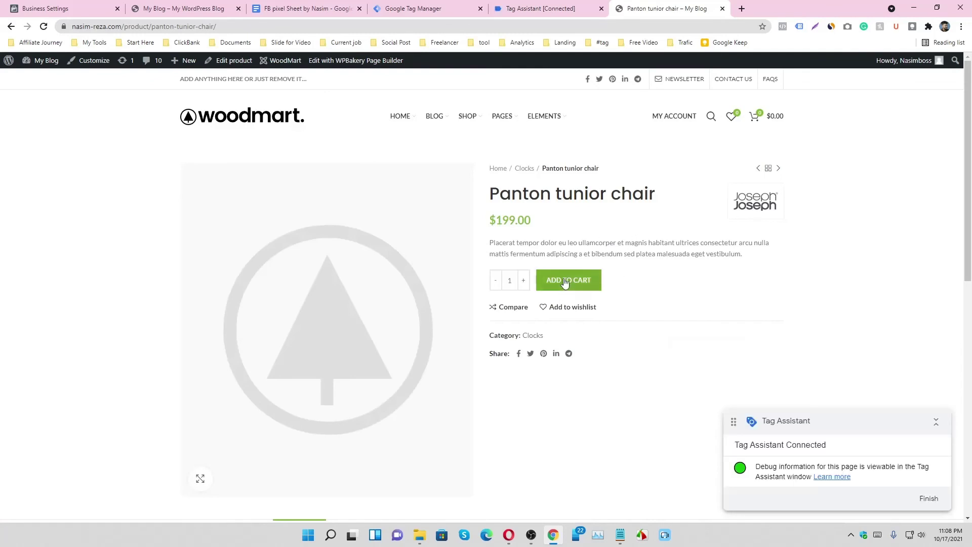
left_click(566, 283)
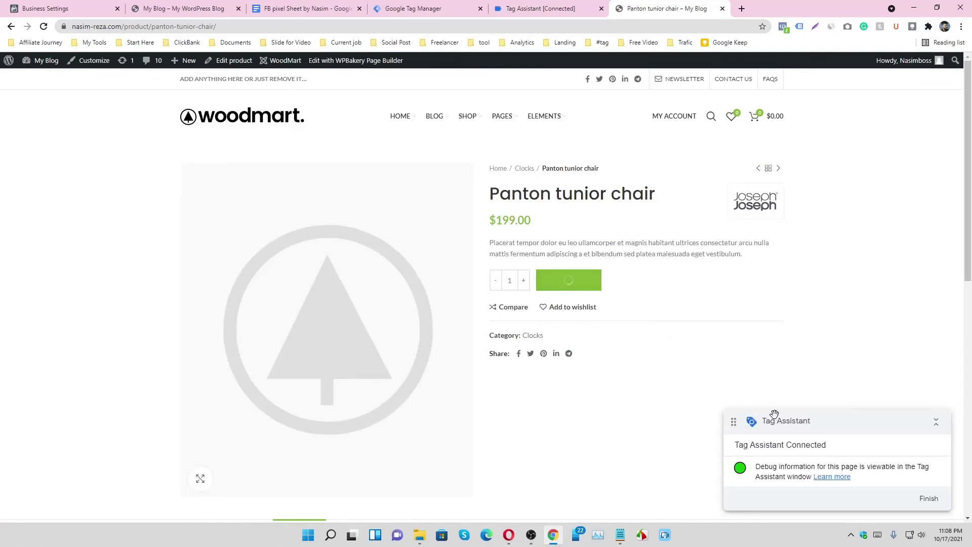
left_click_drag(773, 416, 470, 402)
left_click(840, 504)
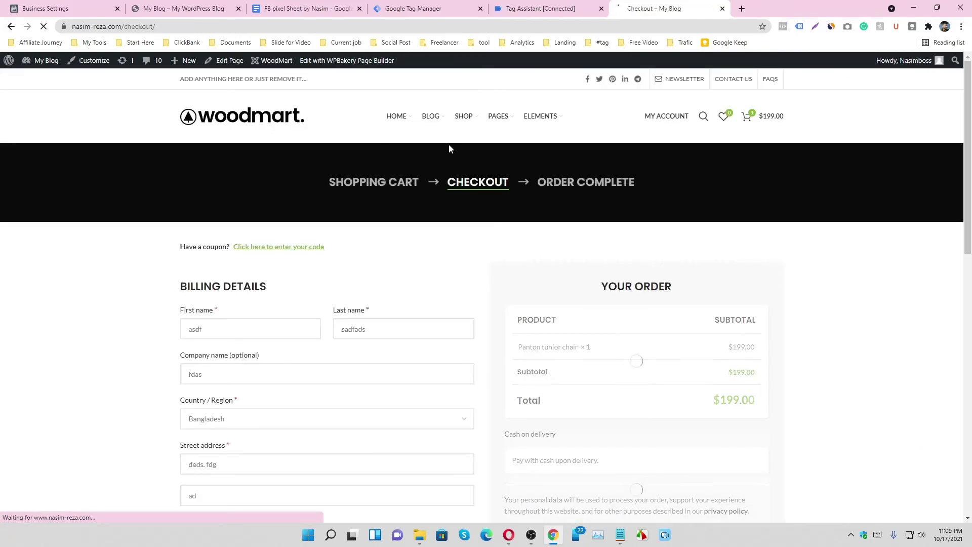
- Check in Facebook Pixel Helper that InitiateCheckout sent content_type, content_ids, value, content_name and currency
left_click(783, 27)
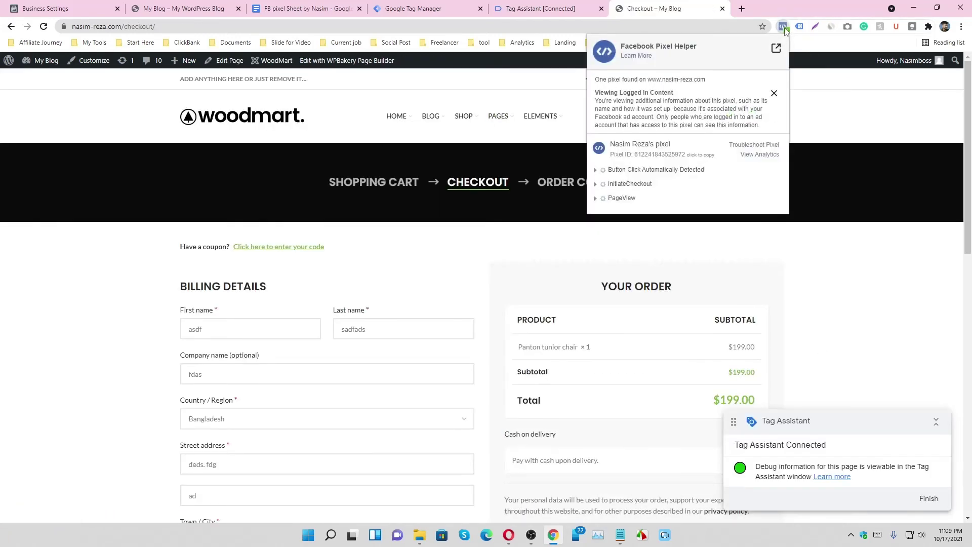
left_click(627, 185)
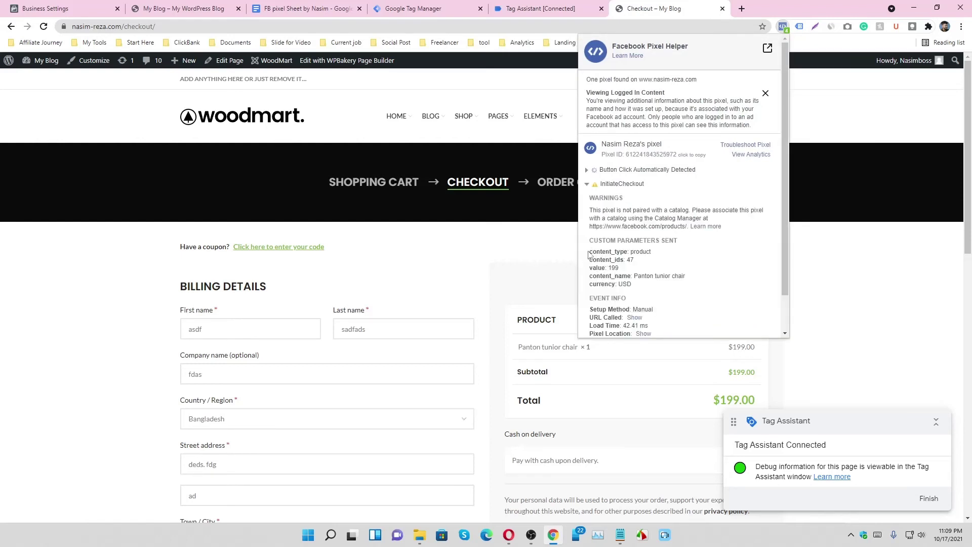
left_click_drag(589, 254, 697, 289)
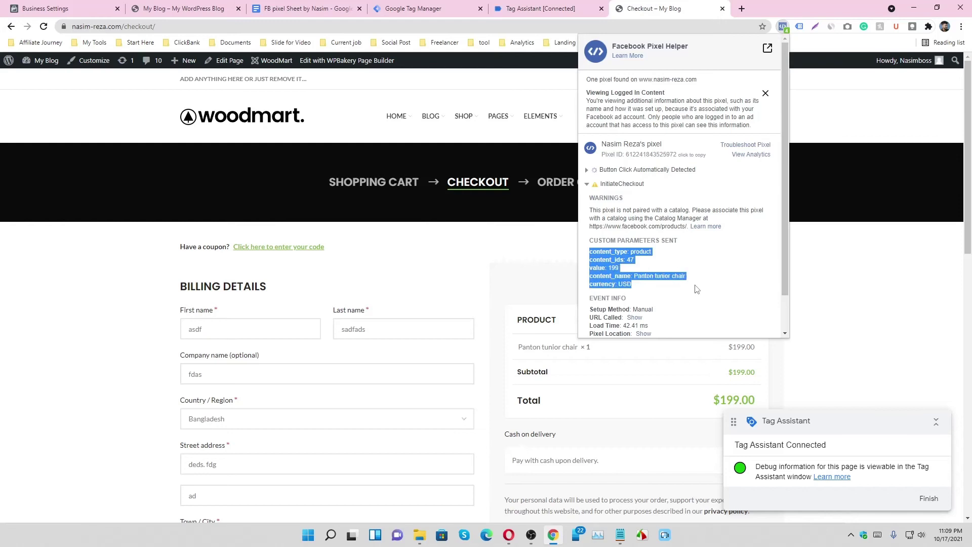
left_click(700, 276)
left_click(822, 255)
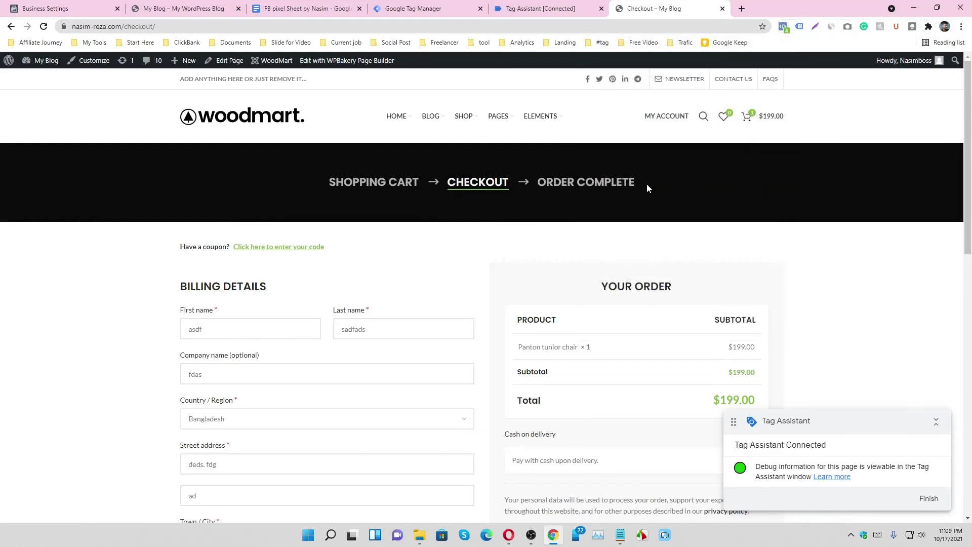
scroll(823, 251, "down", 3)
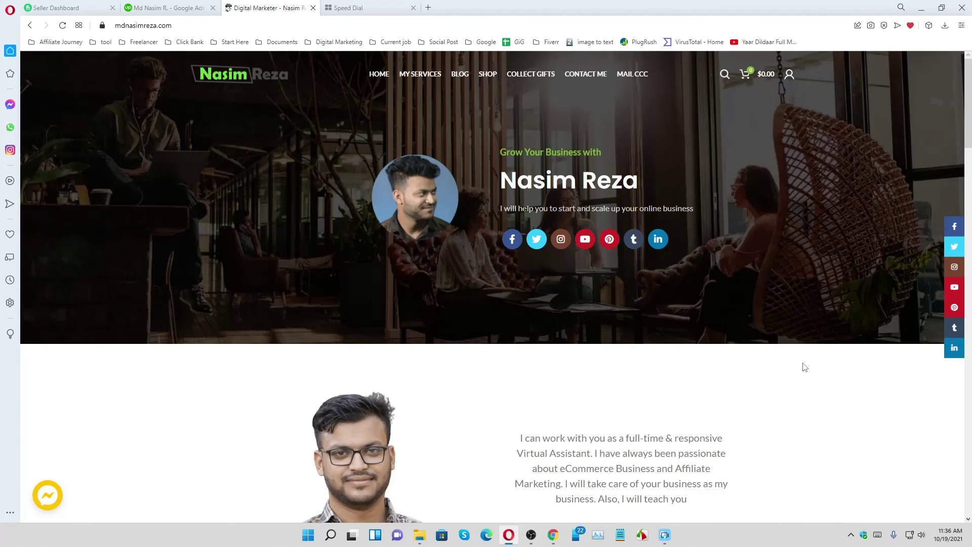
scroll(805, 367, "down", 4)
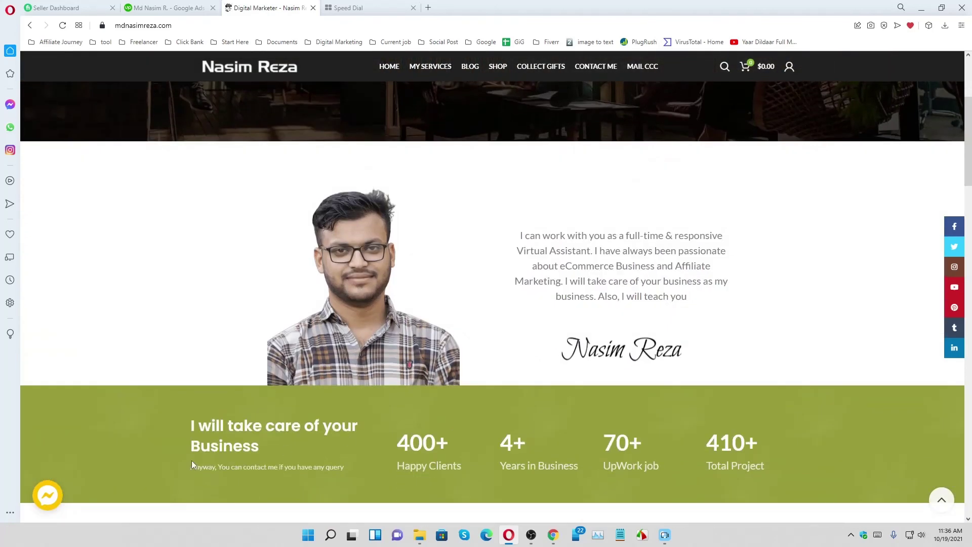
left_click(48, 494)
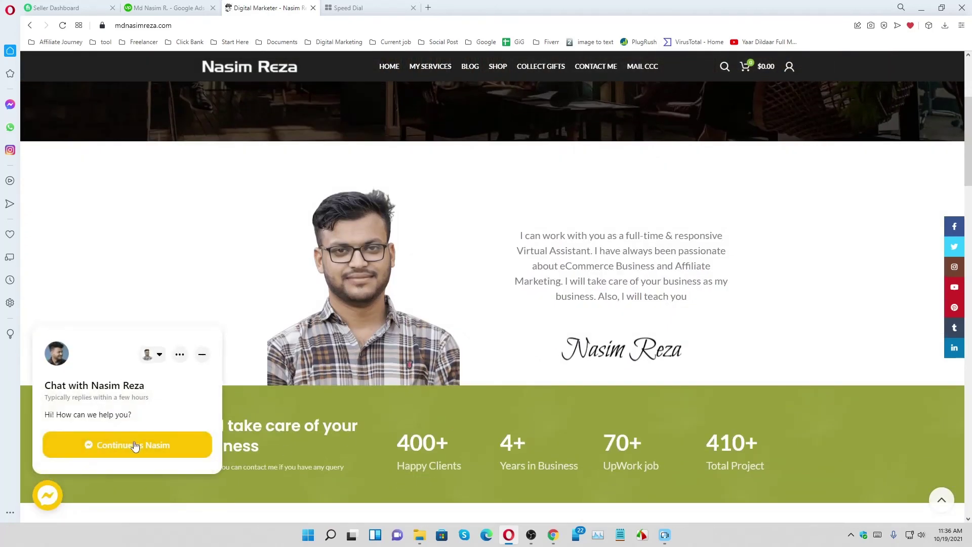
scroll(854, 275, "down", 4)
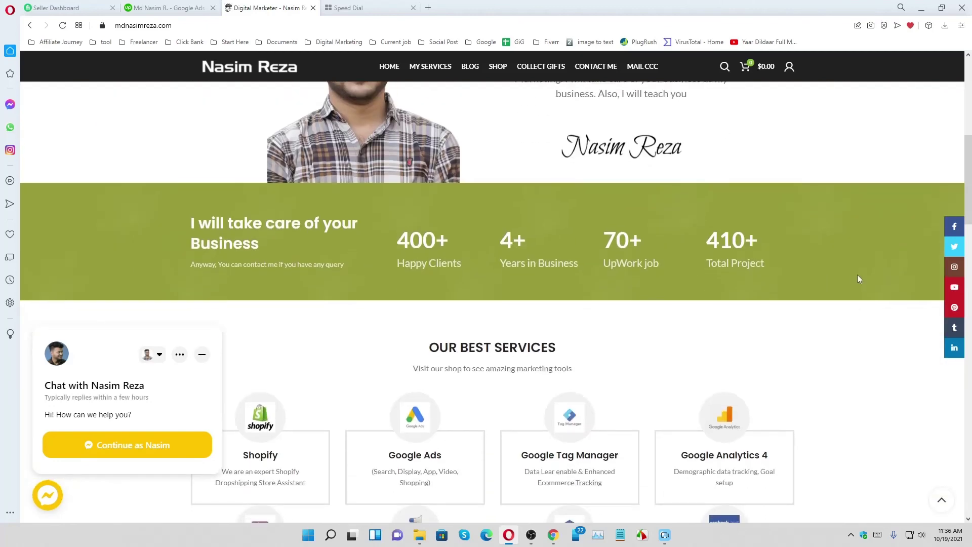
scroll(857, 275, "down", 3)
left_click(43, 496)
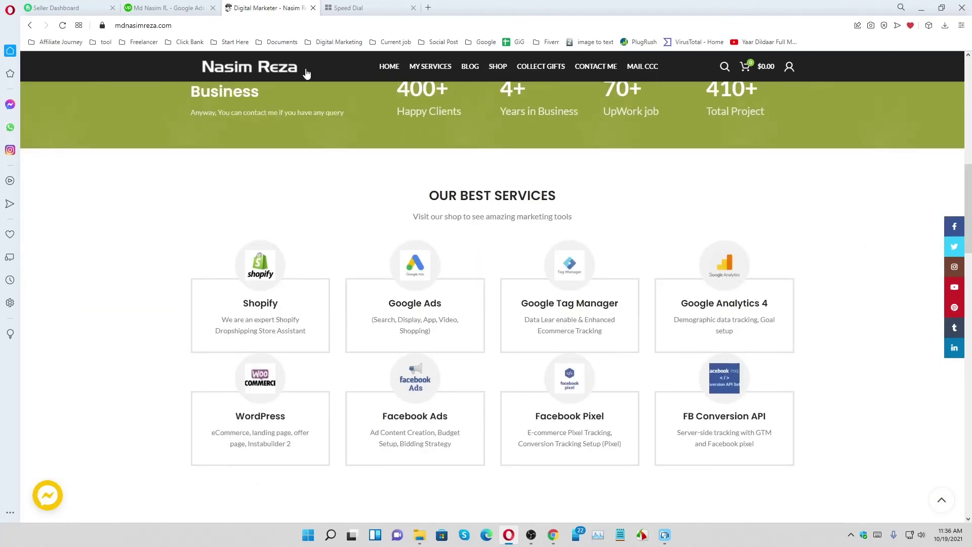
left_click(205, 7)
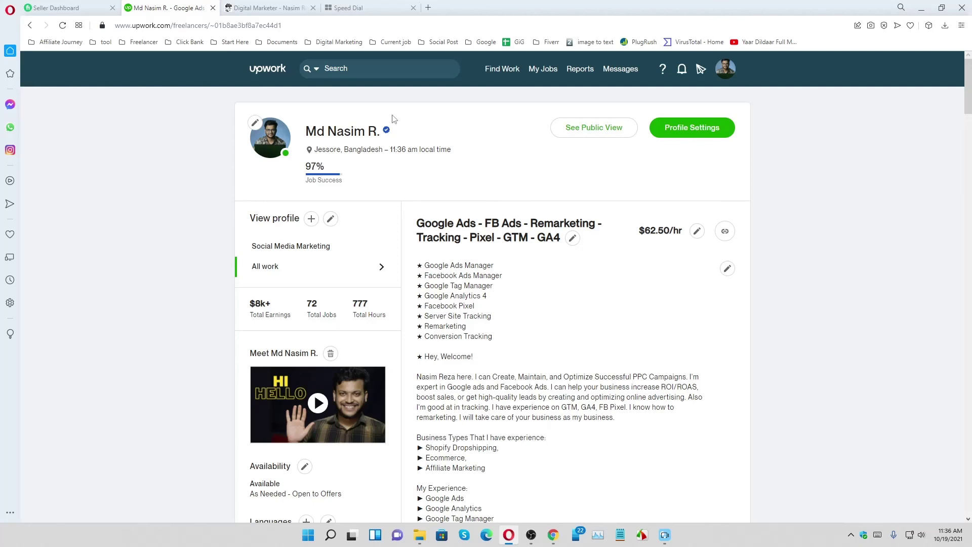
left_click(304, 8)
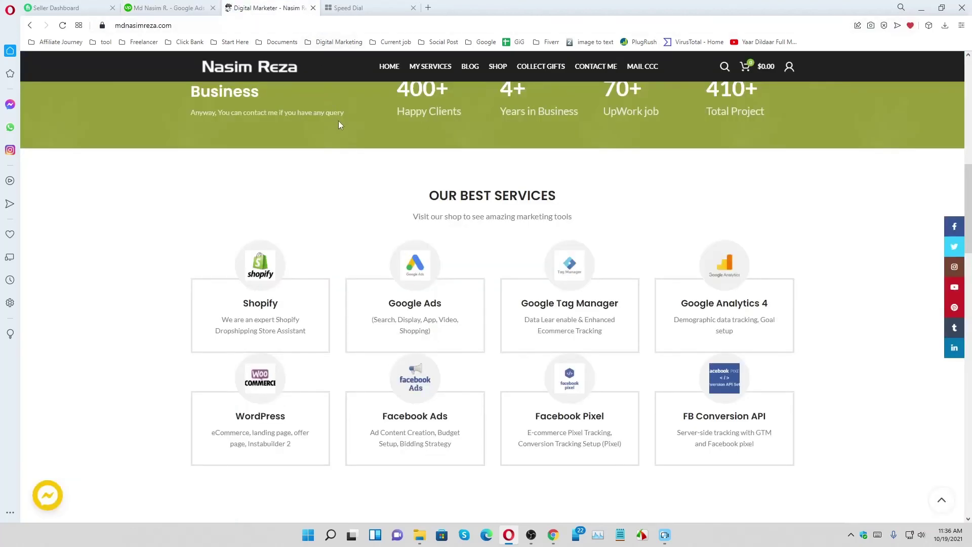
scroll(345, 135, "up", 10)
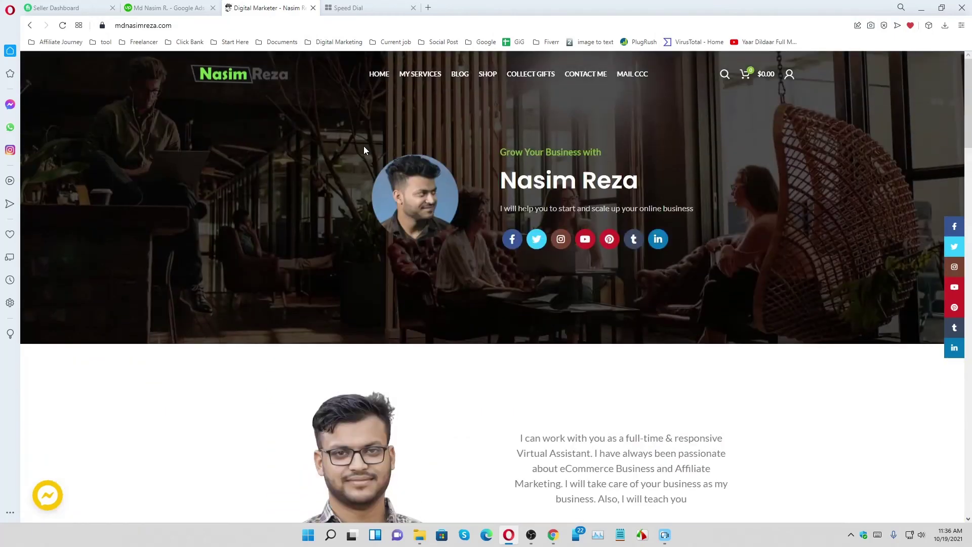